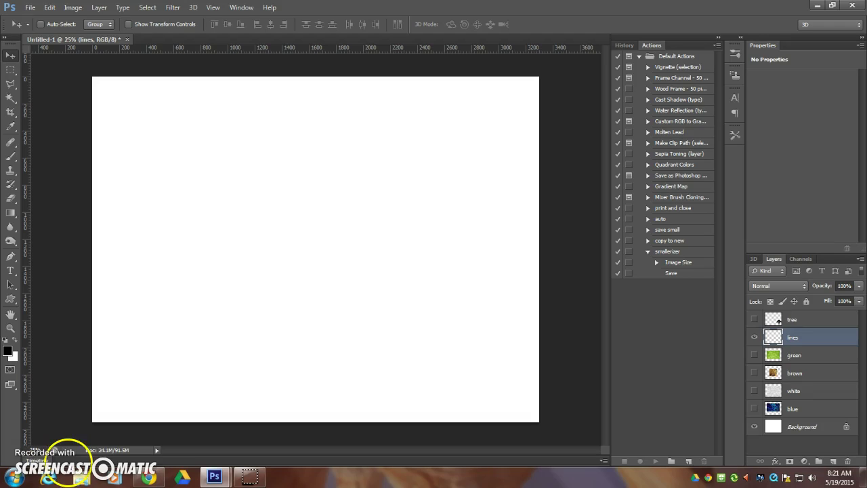
- Select the Brush tool and dismiss the Layer > New menu without adding a layer
key("b")
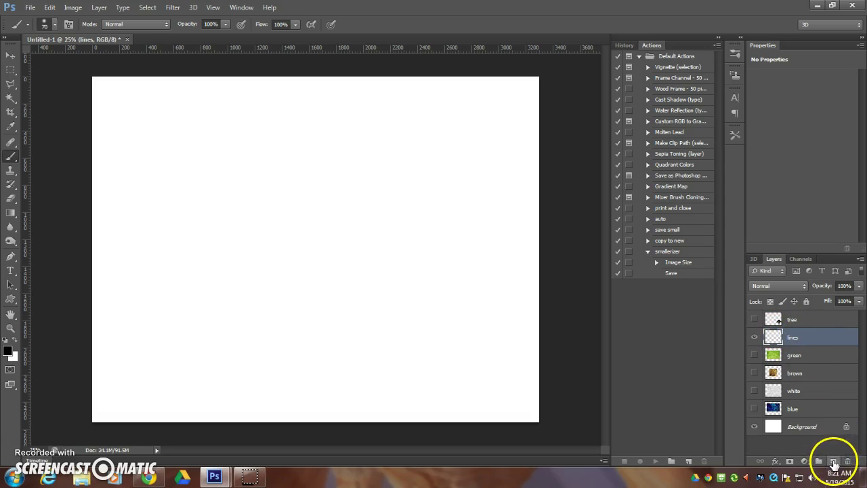
left_click(98, 8)
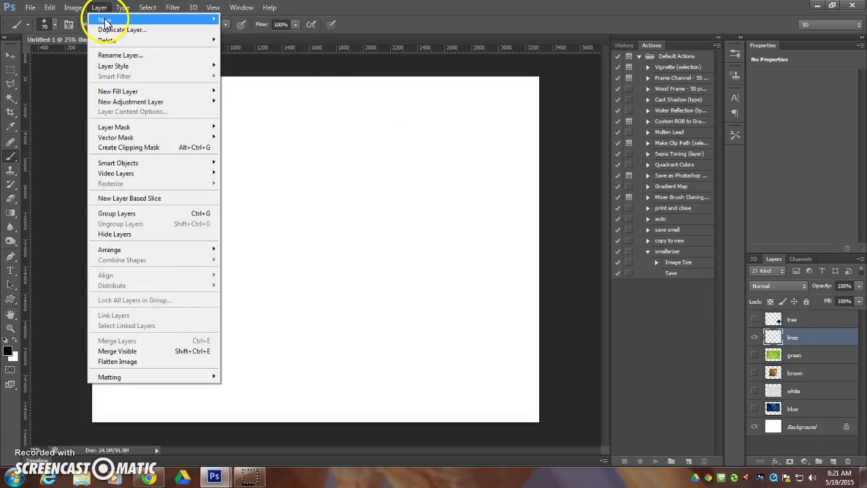
mouse_move(105, 21)
key("Escape")
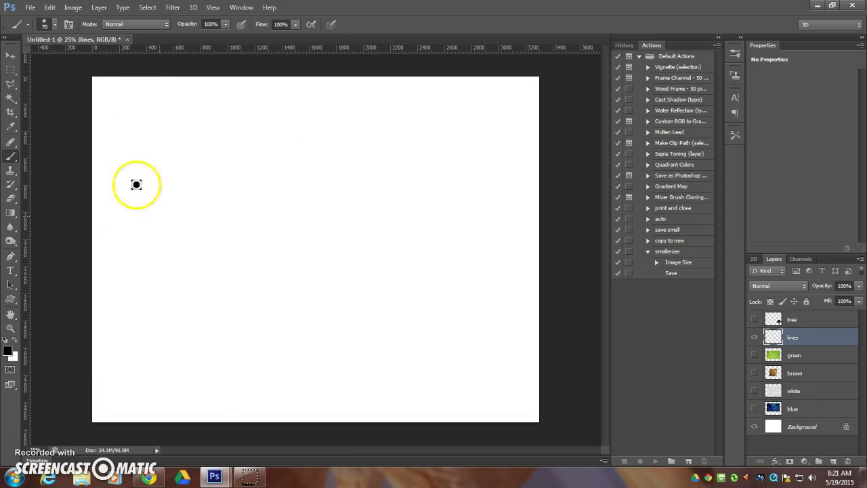
- With a size 45 brush, sketch a horizon line, a left tree, a house and a cloud
key("bracketleft")
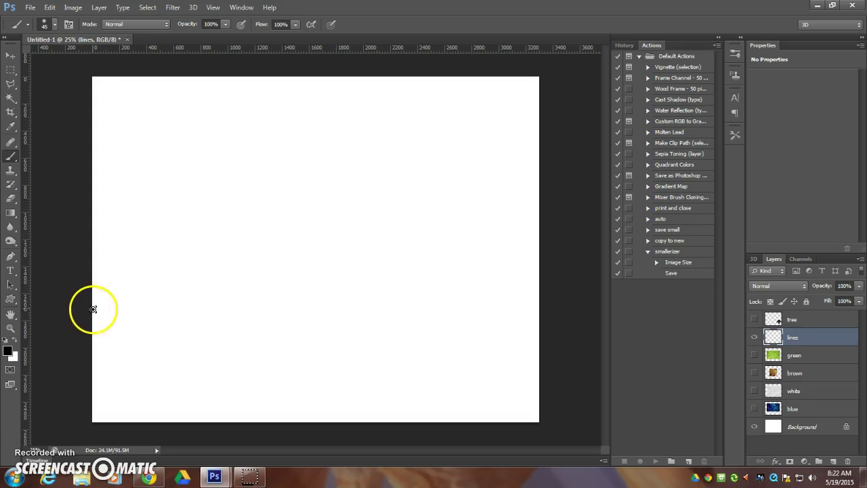
left_click_drag(75, 316, 633, 306)
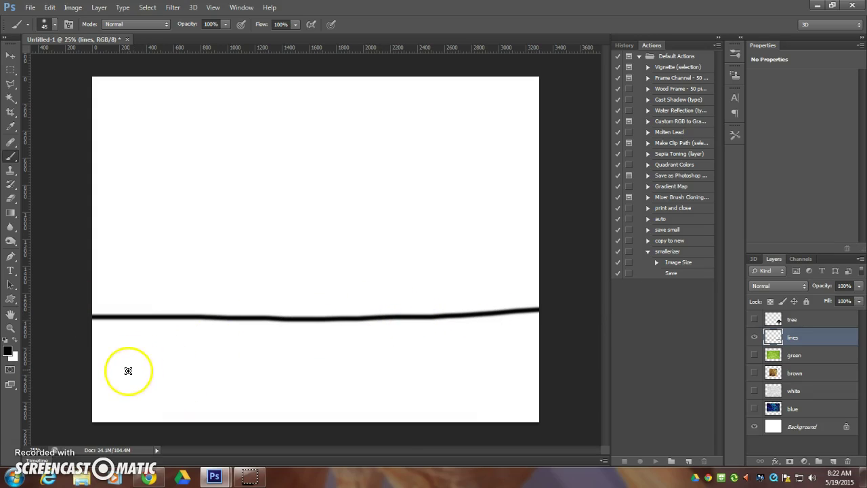
mouse_move(128, 392)
left_mouse_down()
mouse_move(135, 265)
mouse_move(142, 284)
mouse_move(138, 248)
mouse_move(138, 260)
mouse_move(153, 243)
mouse_move(195, 231)
mouse_move(223, 201)
mouse_move(206, 170)
mouse_move(142, 171)
mouse_move(101, 187)
mouse_move(96, 249)
mouse_move(142, 248)
left_mouse_up()
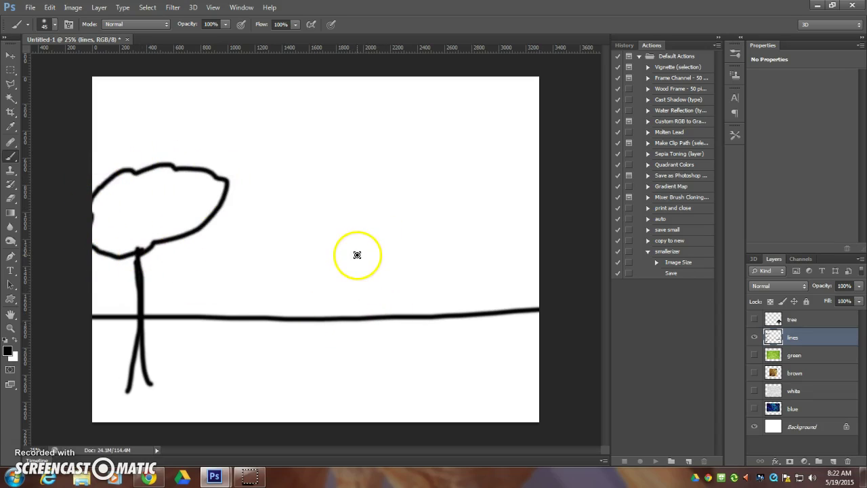
mouse_move(356, 254)
left_mouse_down()
mouse_move(418, 200)
mouse_move(470, 251)
left_mouse_up()
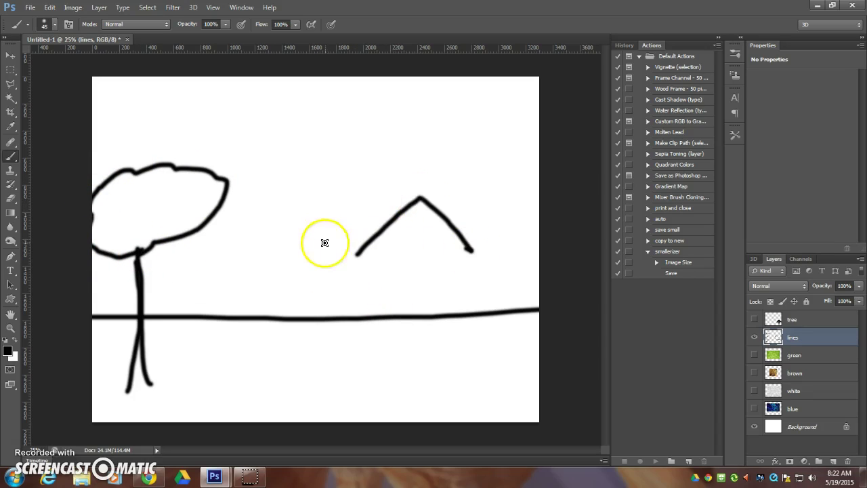
mouse_move(363, 250)
left_mouse_down()
mouse_move(363, 340)
mouse_move(471, 345)
mouse_move(461, 245)
left_mouse_up()
mouse_move(419, 195)
left_mouse_down()
mouse_move(510, 200)
mouse_move(535, 244)
mouse_move(476, 242)
mouse_move(530, 245)
mouse_move(518, 245)
mouse_move(534, 349)
mouse_move(525, 324)
mouse_move(470, 353)
left_mouse_up()
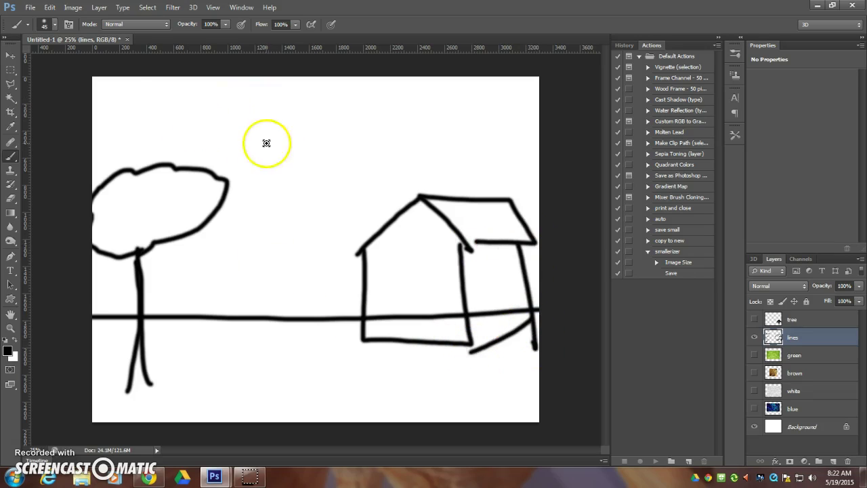
mouse_move(187, 138)
left_mouse_down()
mouse_move(214, 118)
mouse_move(252, 111)
mouse_move(278, 94)
mouse_move(363, 129)
mouse_move(402, 133)
mouse_move(306, 150)
left_mouse_up()
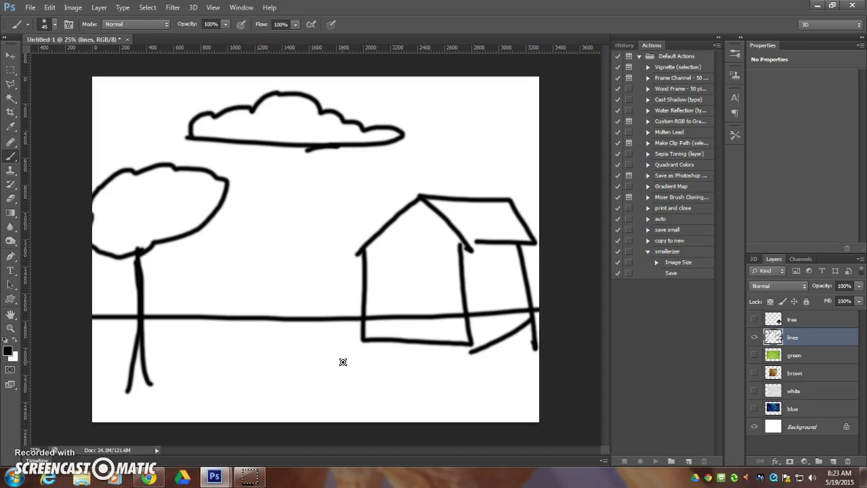
- Step backward with Ctrl+Alt+Z to undo the cloud outline strokes
key("ctrl+alt+z")
key("ctrl+alt+z")
key("ctrl+alt+z")
key("ctrl+alt+z")
key("ctrl+alt+z")
key("ctrl+alt+z")
key("ctrl+alt+z")
key("ctrl+alt+z")
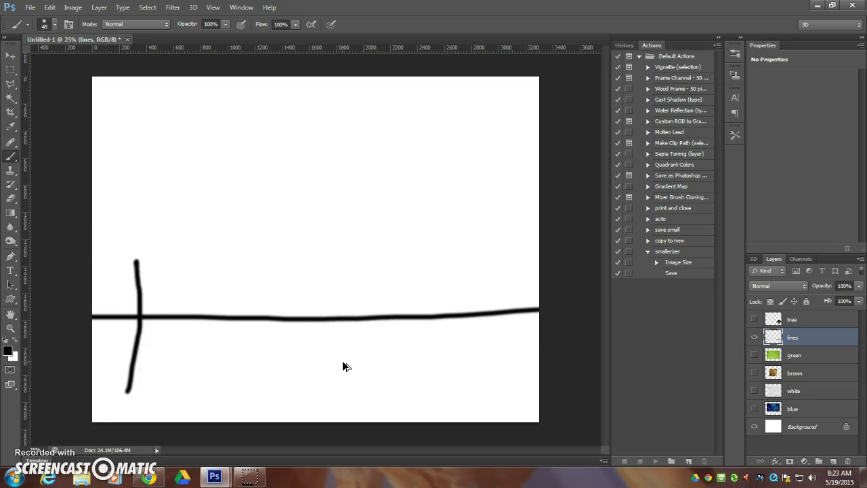
- Clear the remaining strokes and redraw a large tree crown and trunk on the lines layer
key("ctrl+alt+z")
key("ctrl+alt+z")
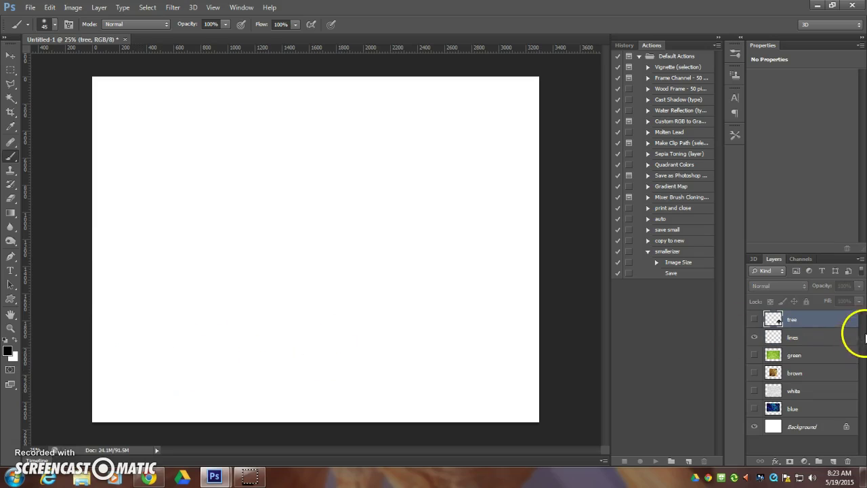
left_click(833, 336)
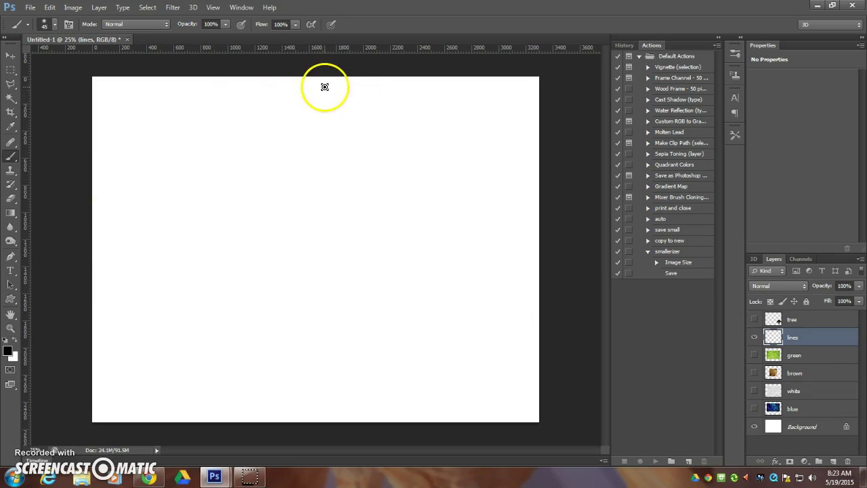
mouse_move(305, 78)
left_mouse_down()
mouse_move(249, 101)
mouse_move(128, 176)
mouse_move(140, 178)
mouse_move(124, 251)
mouse_move(148, 415)
mouse_move(158, 422)
left_mouse_up()
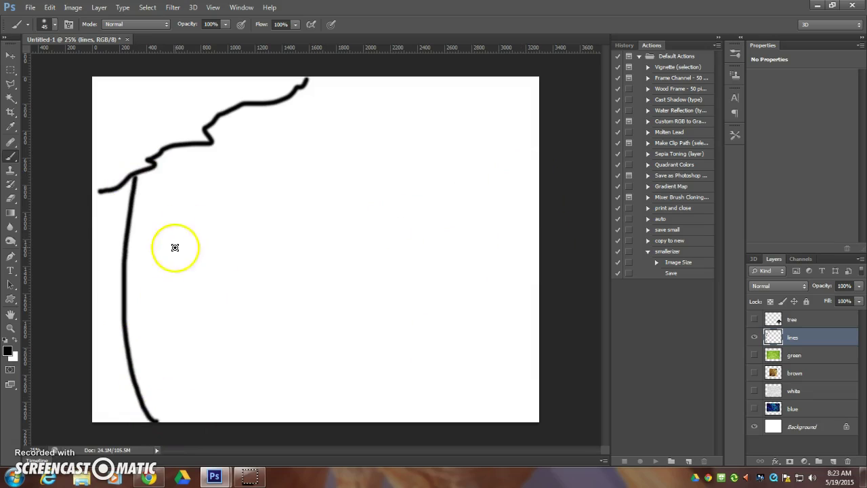
mouse_move(187, 143)
left_mouse_down()
mouse_move(226, 174)
mouse_move(261, 183)
mouse_move(273, 219)
mouse_move(258, 253)
mouse_move(205, 273)
mouse_move(140, 251)
mouse_move(118, 257)
mouse_move(159, 293)
mouse_move(175, 409)
left_mouse_up()
left_click_drag(151, 267, 139, 389)
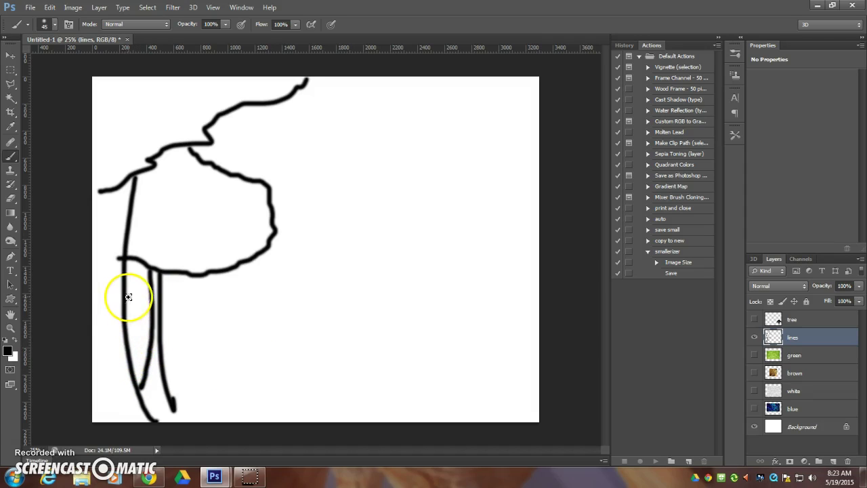
- Draw a dotted horizon line and two rolling hill lines across the scene
left_click_drag(128, 296, 562, 289)
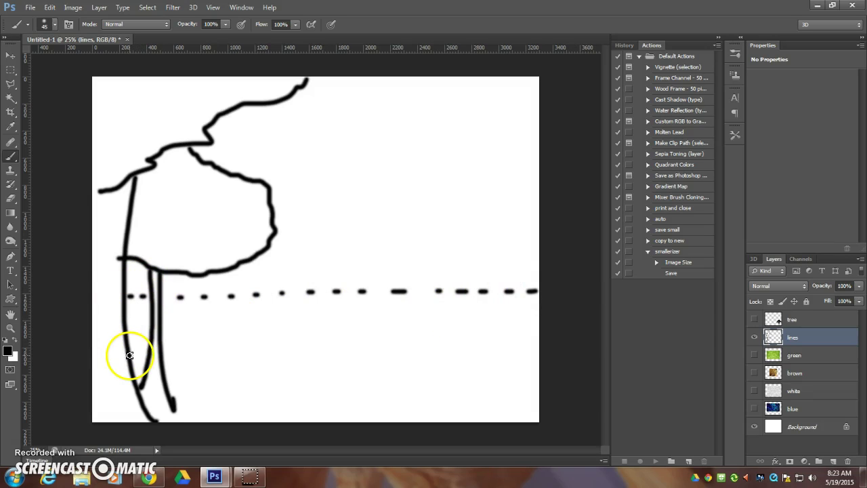
mouse_move(138, 348)
left_mouse_down()
mouse_move(215, 321)
mouse_move(343, 311)
mouse_move(431, 337)
mouse_move(536, 348)
mouse_move(478, 372)
mouse_move(307, 371)
mouse_move(165, 403)
left_mouse_up()
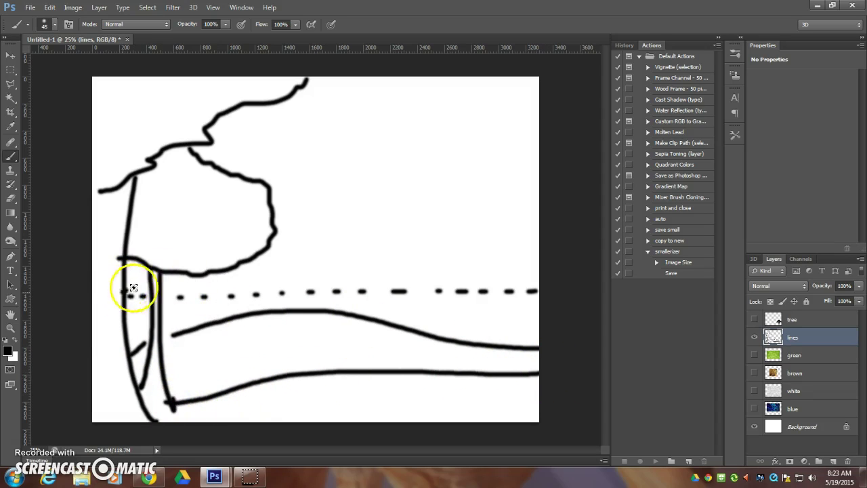
mouse_move(172, 285)
left_mouse_down()
mouse_move(320, 294)
mouse_move(459, 267)
mouse_move(545, 274)
left_mouse_up()
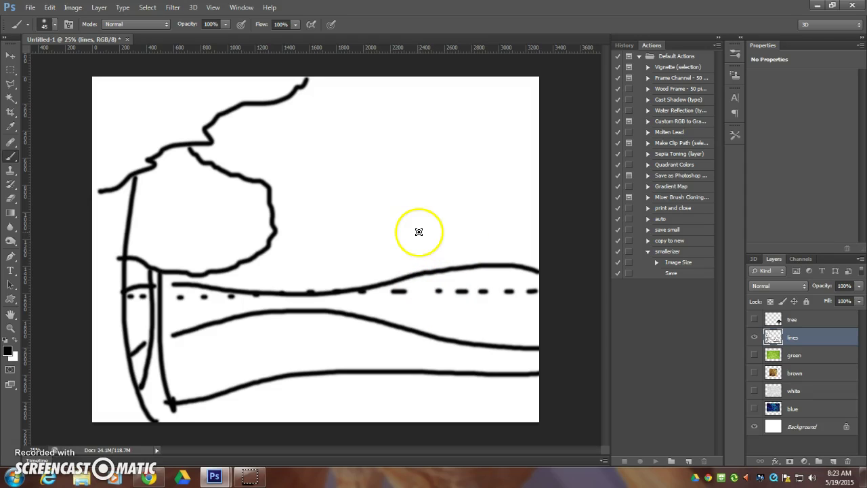
- Outline the house on the right: left wall, roof peak, floor, second roof edge and right wall
left_click_drag(417, 231, 418, 310)
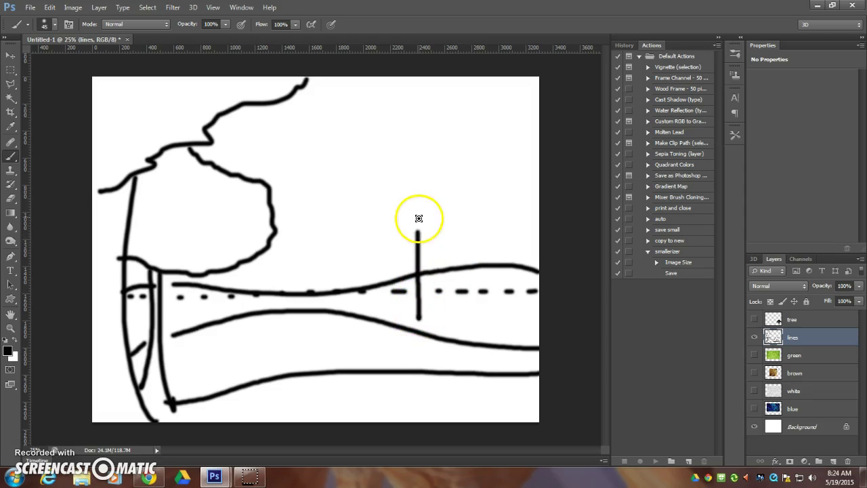
mouse_move(400, 240)
left_mouse_down()
mouse_move(442, 199)
mouse_move(490, 237)
mouse_move(482, 235)
mouse_move(488, 319)
mouse_move(422, 310)
left_mouse_up()
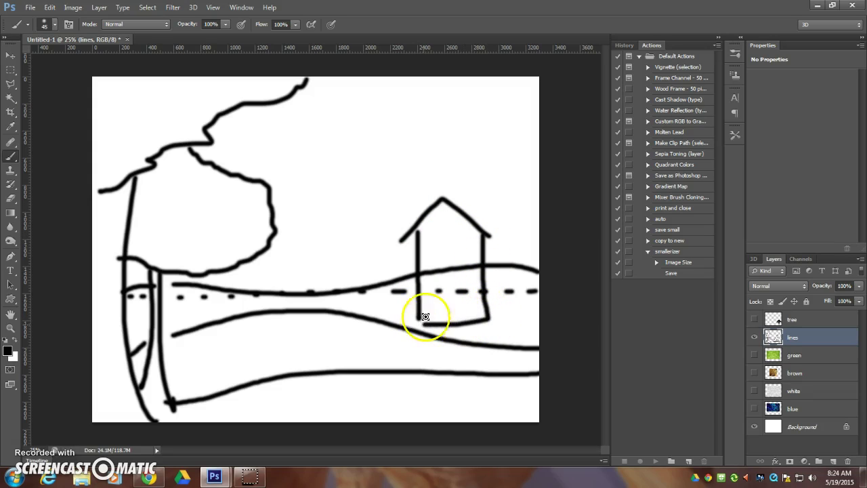
left_click_drag(441, 195, 532, 217)
mouse_move(491, 237)
left_mouse_down()
mouse_move(554, 248)
mouse_move(534, 297)
left_mouse_up()
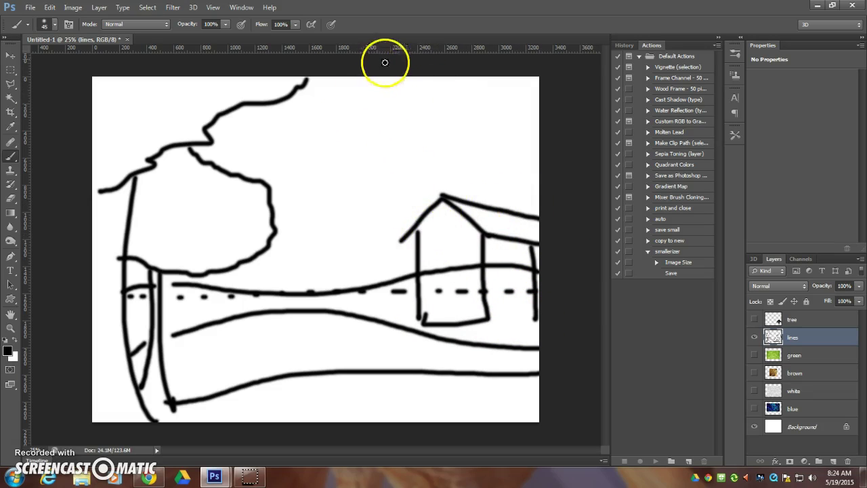
- Dot a vertical line from top to bottom and extend the house's bottom line rightward
left_click(394, 90)
left_click(395, 116)
left_click(395, 135)
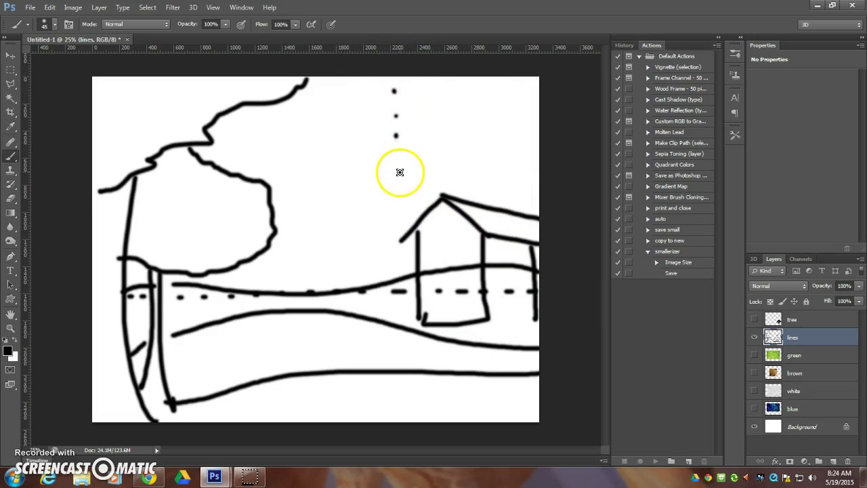
left_click(400, 174)
left_click(398, 206)
left_click(399, 245)
left_click(398, 283)
left_click(399, 313)
left_click(401, 347)
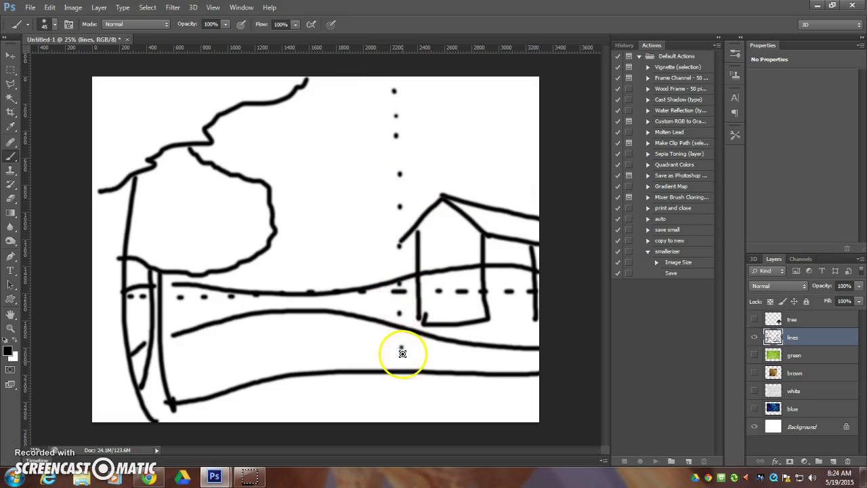
left_click(402, 386)
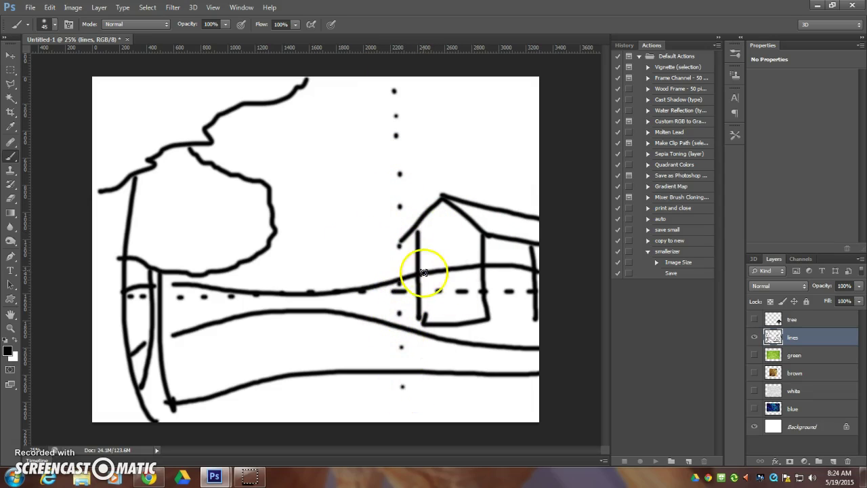
left_click_drag(489, 318, 535, 319)
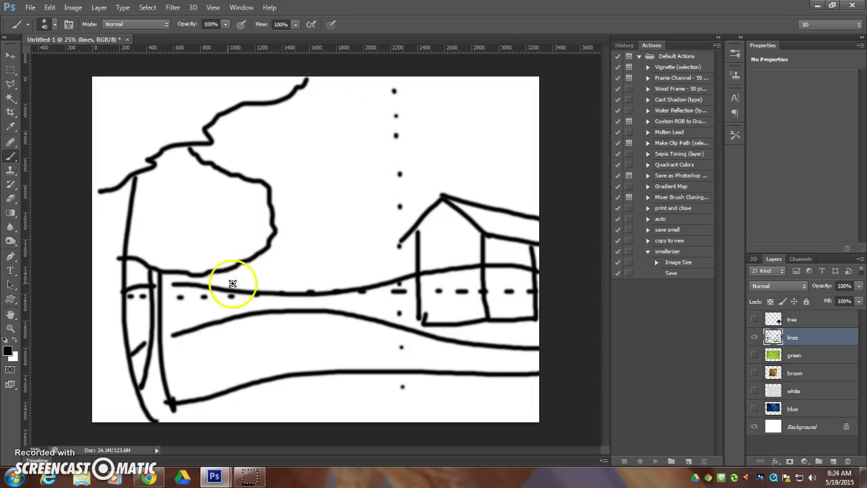
- Draw a small hill curve and two mountain outlines behind the hills and house
mouse_move(226, 286)
left_mouse_down()
mouse_move(282, 264)
mouse_move(362, 183)
mouse_move(415, 193)
mouse_move(428, 208)
left_mouse_up()
mouse_move(310, 235)
left_mouse_down()
mouse_move(270, 215)
mouse_move(201, 280)
left_mouse_up()
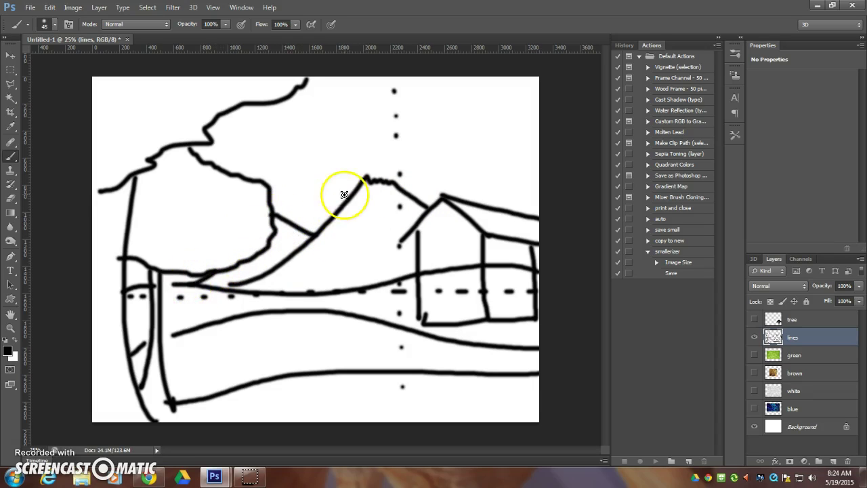
mouse_move(425, 207)
left_mouse_down()
mouse_move(438, 180)
mouse_move(460, 166)
mouse_move(554, 214)
left_mouse_up()
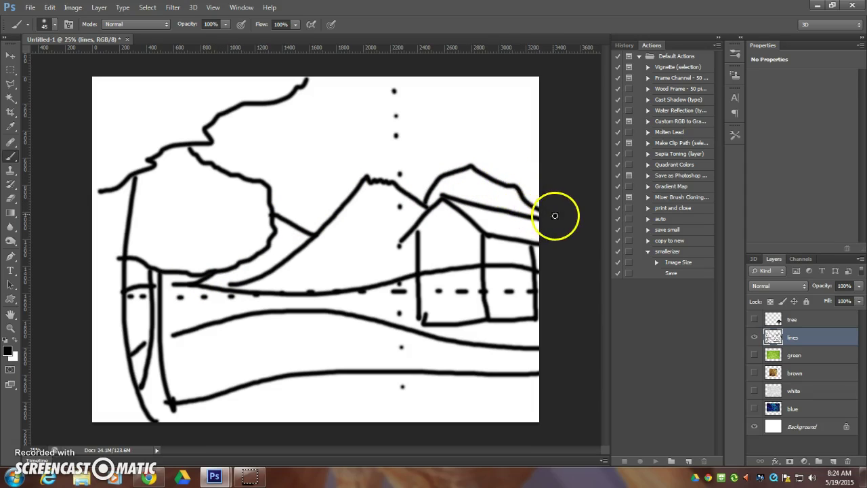
mouse_move(357, 99)
left_mouse_down()
mouse_move(427, 107)
mouse_move(529, 97)
mouse_move(365, 94)
mouse_move(399, 85)
left_mouse_up()
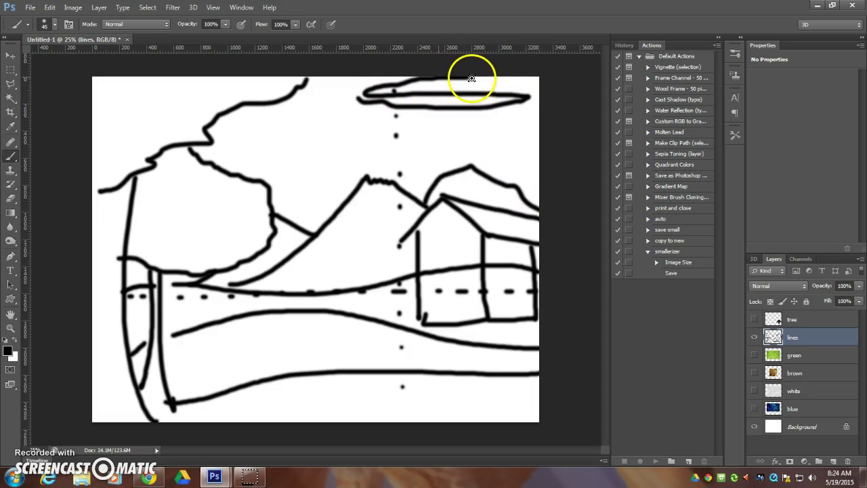
- Outline two flat clouds near the top of the sky
left_click_drag(471, 78, 534, 90)
left_click_drag(332, 141, 232, 142)
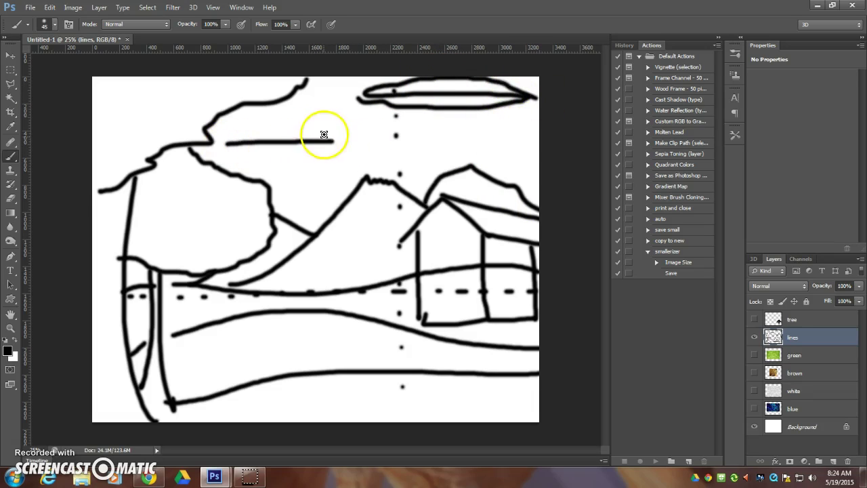
mouse_move(323, 134)
left_mouse_down()
mouse_move(251, 119)
mouse_move(214, 140)
mouse_move(329, 135)
mouse_move(229, 143)
left_mouse_up()
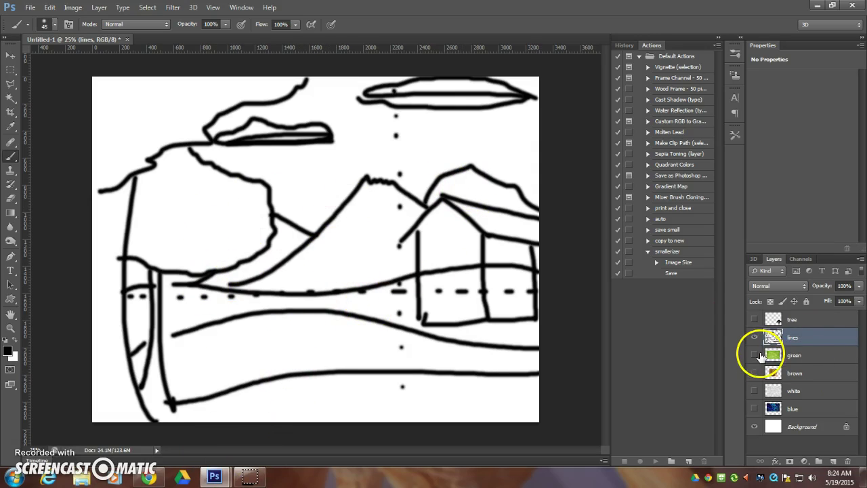
- Show the green texture layer, select it and add a layer mask
mouse_move(754, 354)
left_mouse_down()
mouse_move(756, 411)
mouse_move(751, 351)
left_mouse_up()
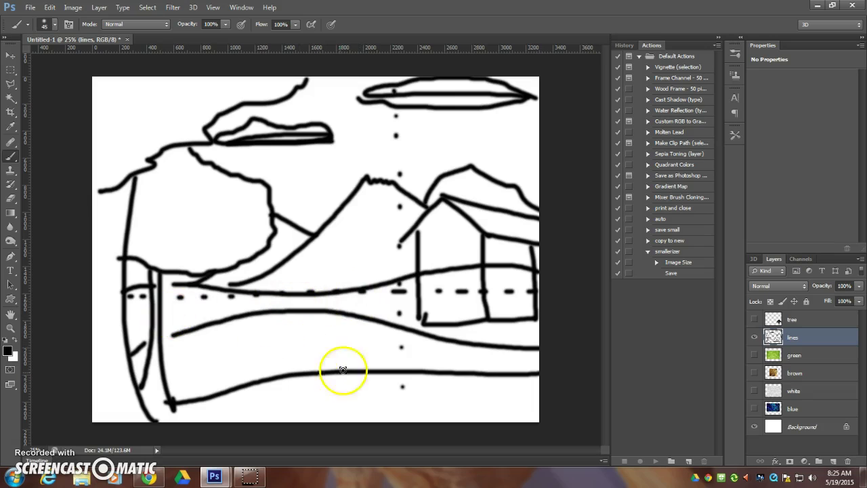
left_click(779, 355)
left_click(753, 355)
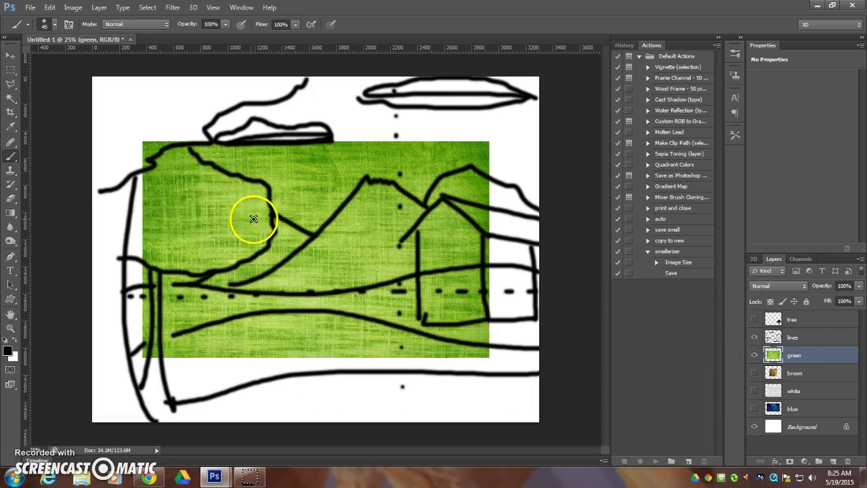
left_click(789, 461)
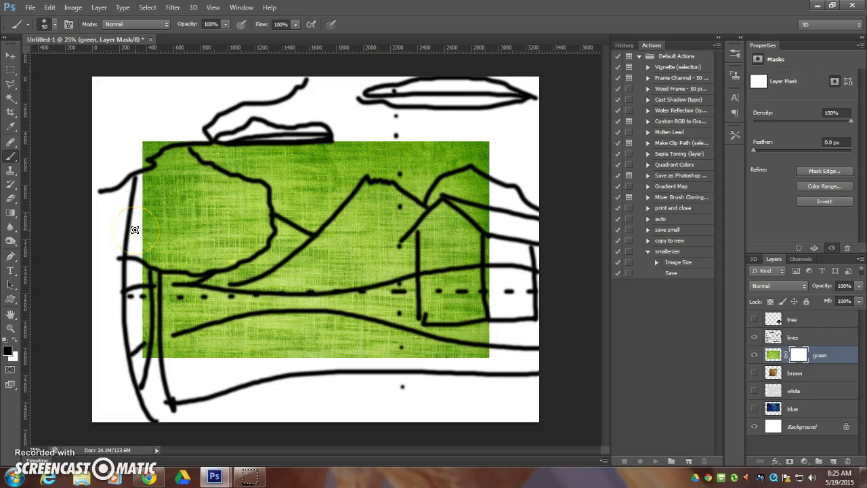
- With a 400 px soft round brush, paint black on the mask across the green's top
left_click(54, 26)
left_click(57, 107)
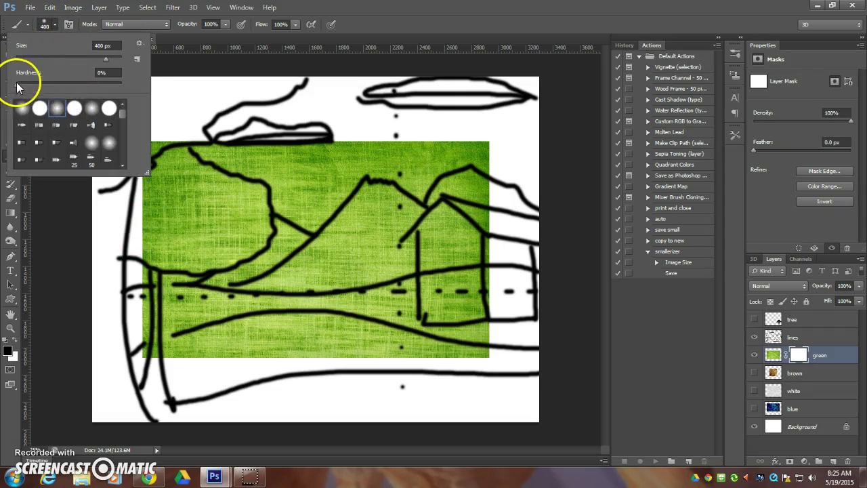
left_click(126, 223)
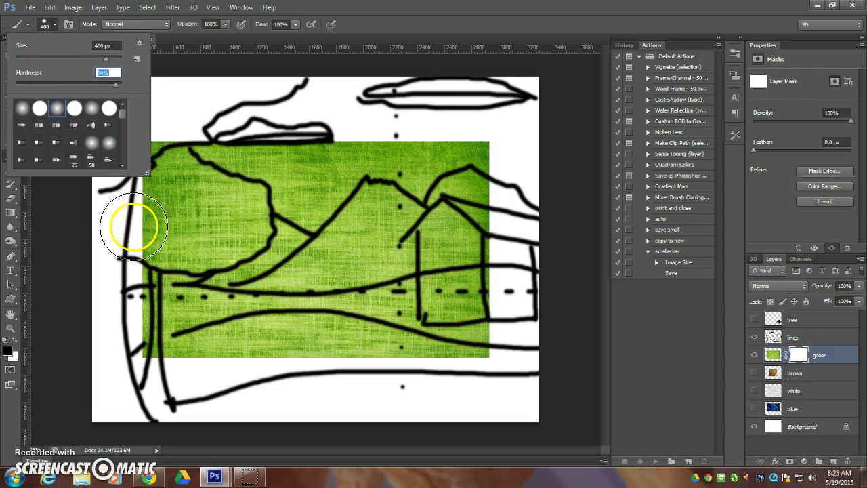
left_click(174, 217)
mouse_move(175, 216)
left_mouse_down()
mouse_move(238, 212)
mouse_move(360, 242)
mouse_move(443, 242)
mouse_move(501, 211)
mouse_move(507, 187)
mouse_move(467, 200)
mouse_move(365, 203)
mouse_move(255, 181)
mouse_move(143, 191)
mouse_move(135, 160)
mouse_move(407, 165)
mouse_move(492, 141)
mouse_move(458, 147)
left_mouse_up()
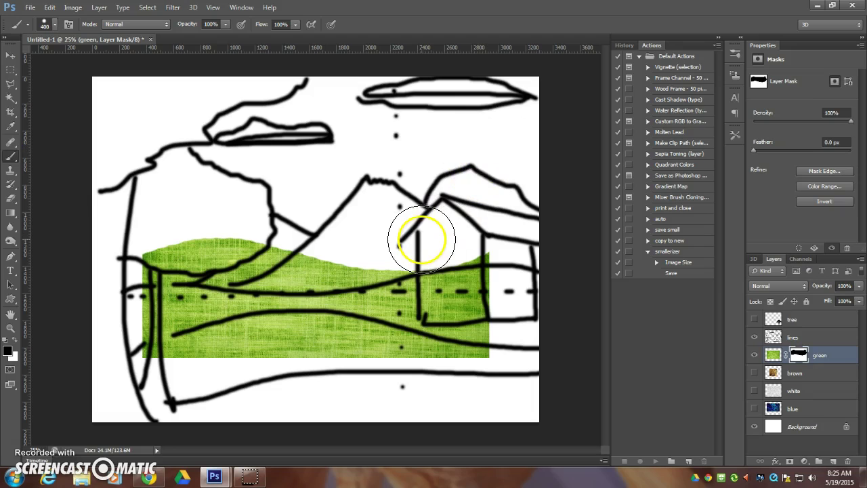
- Scale the green hill to about 130%, lower and widen it, then mask more near the right
key("ctrl+t")
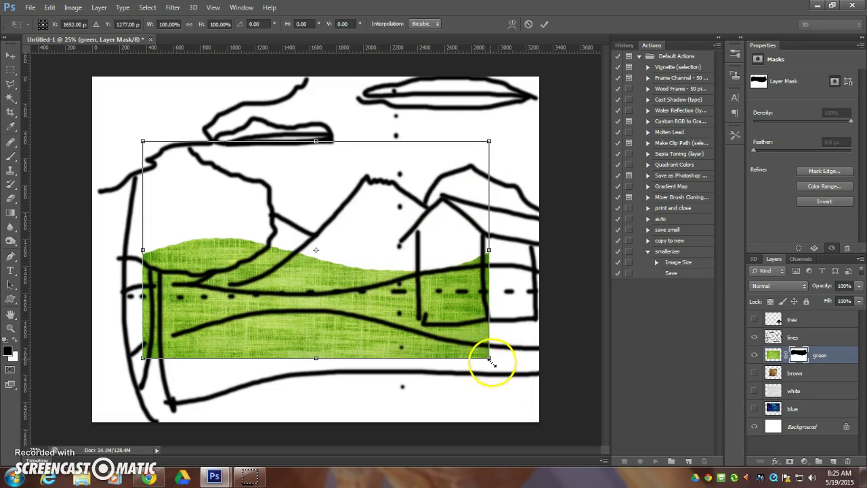
left_click_drag(489, 359, 542, 391)
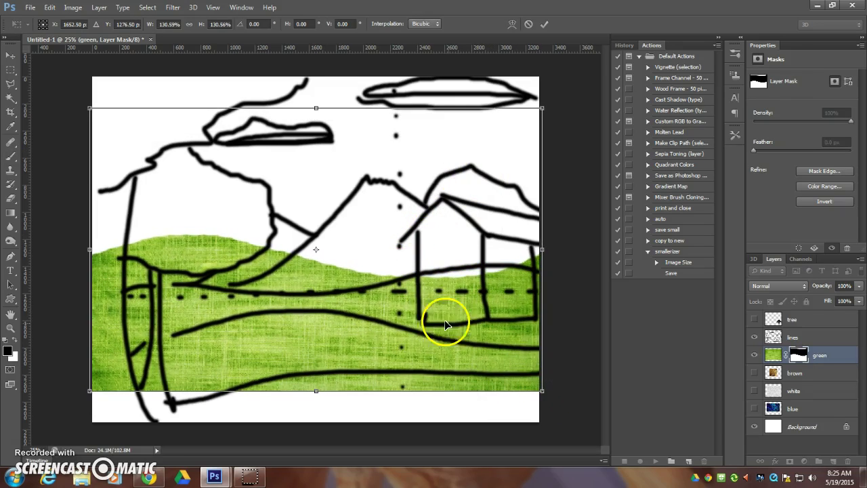
left_click_drag(445, 321, 435, 394)
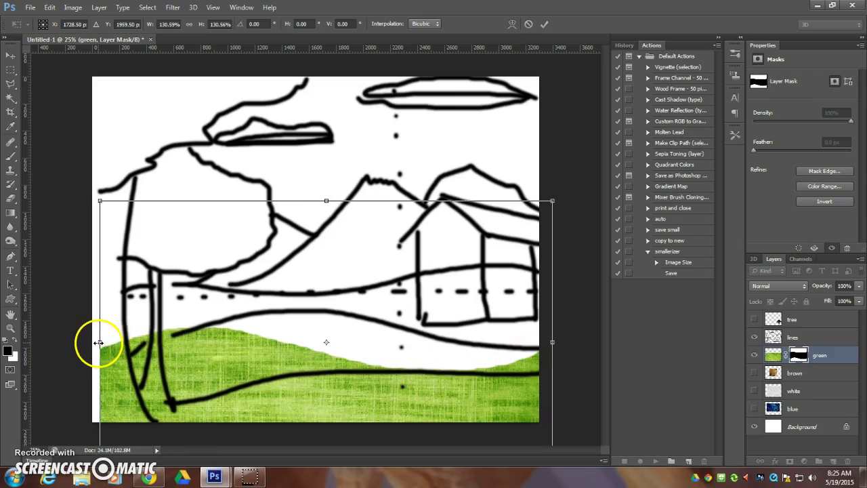
mouse_move(99, 342)
left_mouse_down()
mouse_move(77, 345)
mouse_move(90, 342)
left_mouse_up()
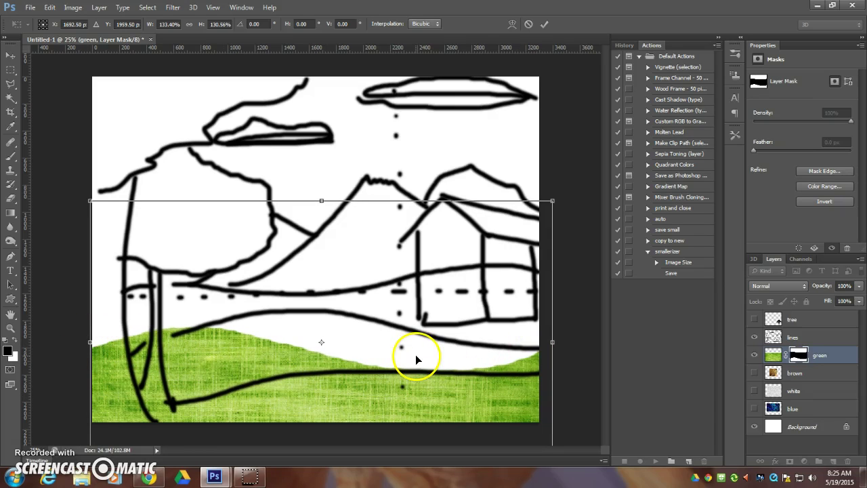
left_click(546, 25)
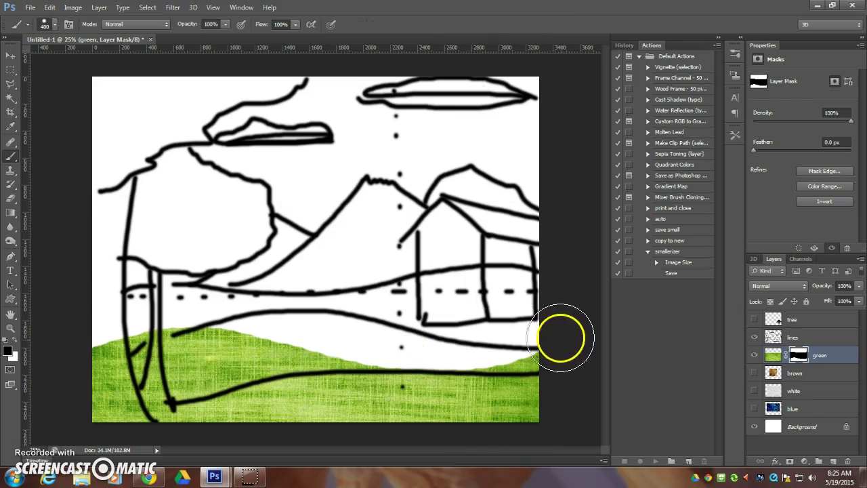
mouse_move(561, 339)
left_mouse_down()
mouse_move(555, 348)
mouse_move(304, 346)
mouse_move(93, 379)
mouse_move(155, 354)
mouse_move(254, 340)
left_mouse_up()
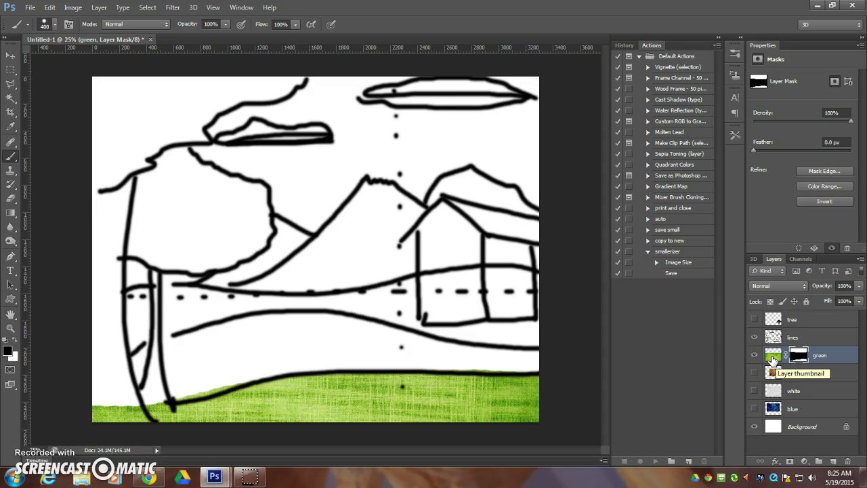
- Give the green layer a Multiply drop shadow with 89 px distance and 73 px size
double_click(772, 357)
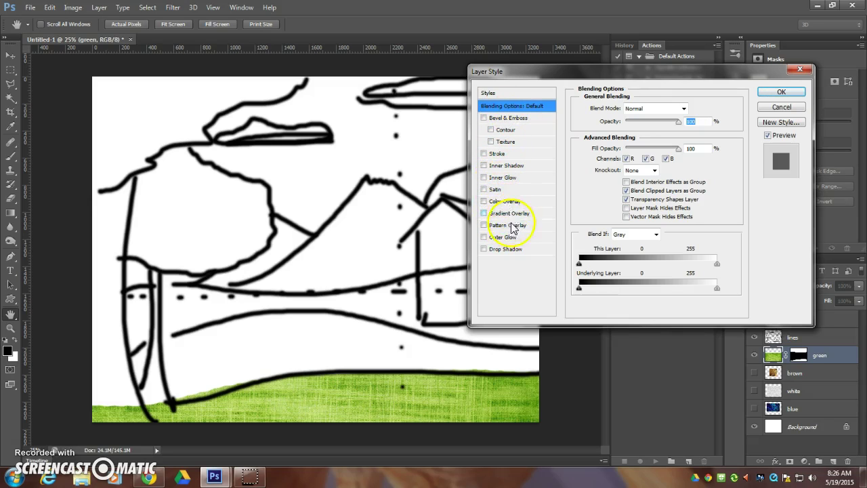
left_click(506, 250)
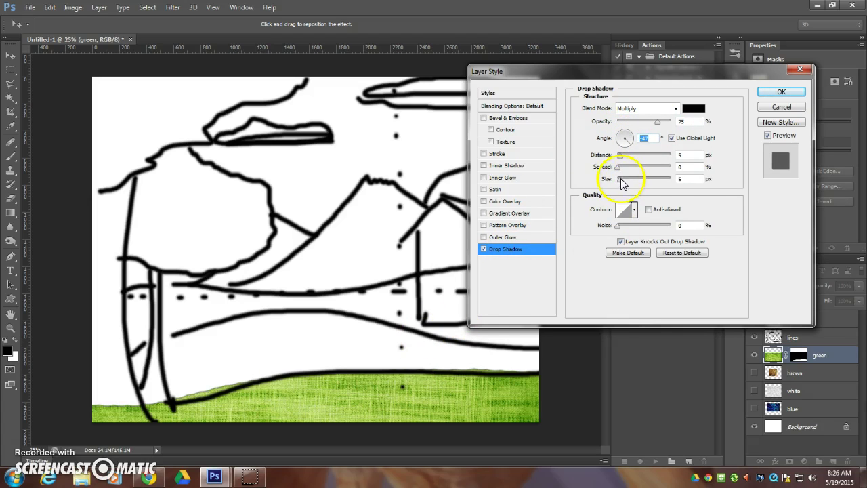
left_click_drag(619, 178, 648, 124)
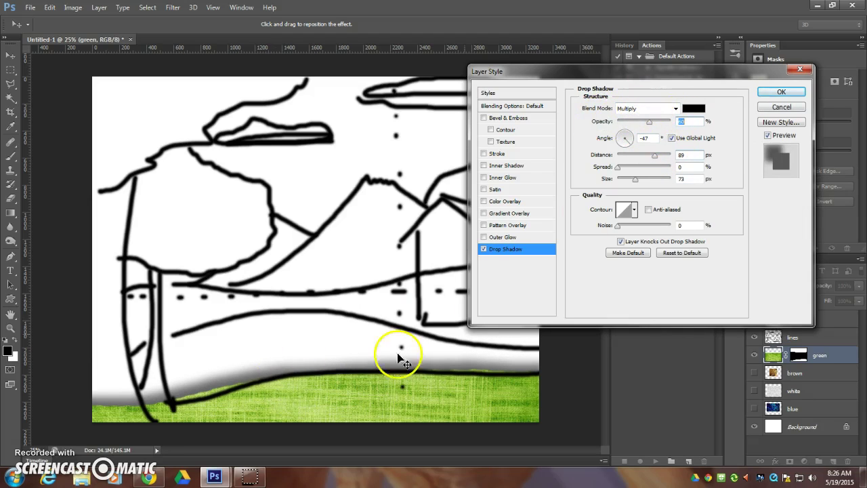
left_click(779, 92)
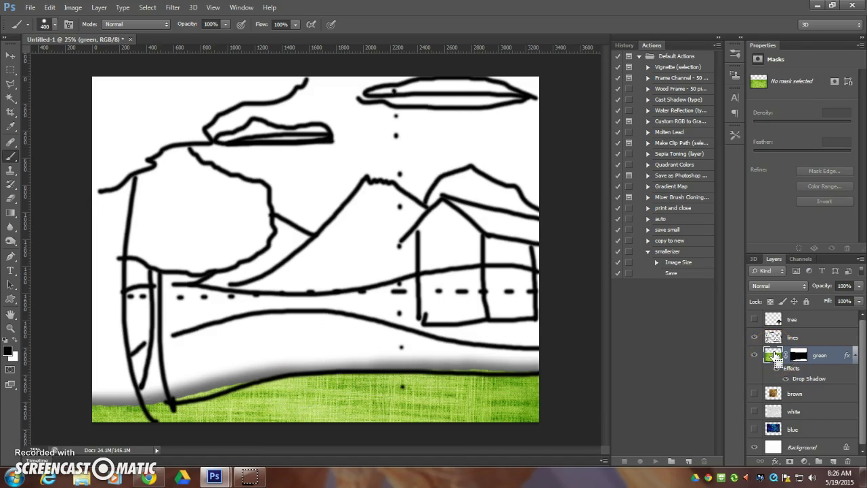
- Duplicate the green hill, place the copy below the original and raise it higher
key("ctrl+j")
left_click_drag(773, 355, 782, 410)
key("v")
mouse_move(397, 397)
left_mouse_down()
mouse_move(388, 327)
mouse_move(387, 334)
left_mouse_up()
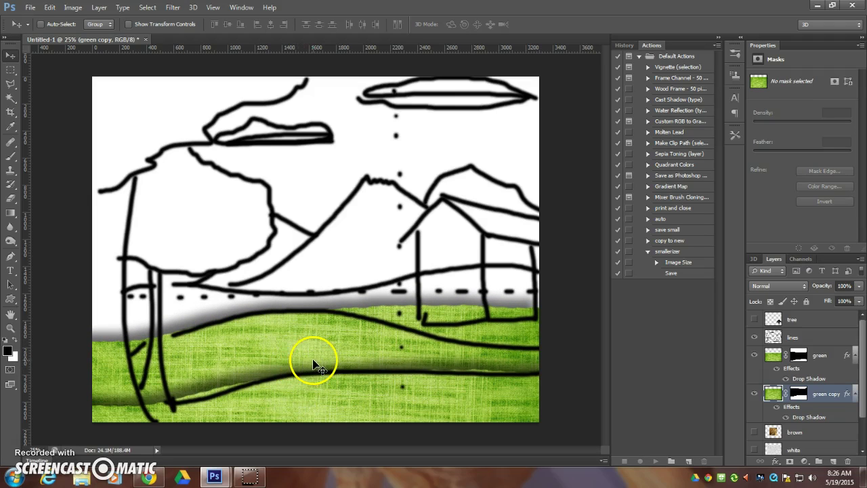
- Select the green layer's mask with the Brush tool ready for mask adjustments
left_click(797, 355)
key("b")
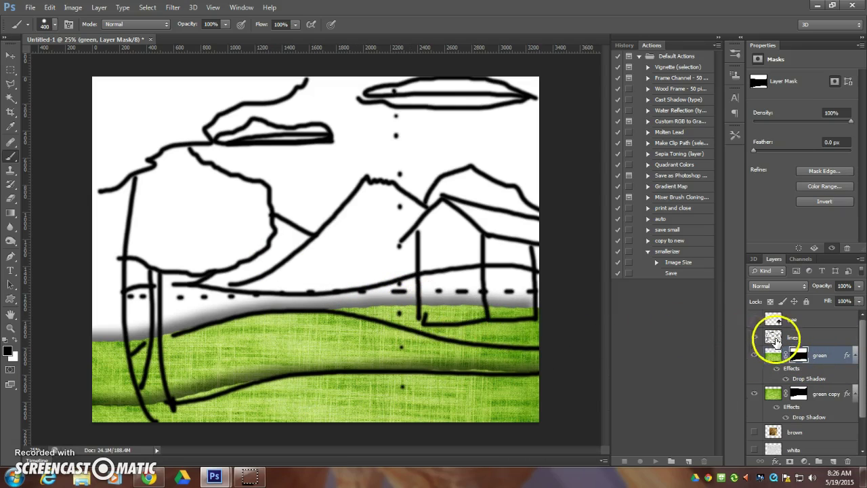
left_click_drag(801, 359, 807, 359)
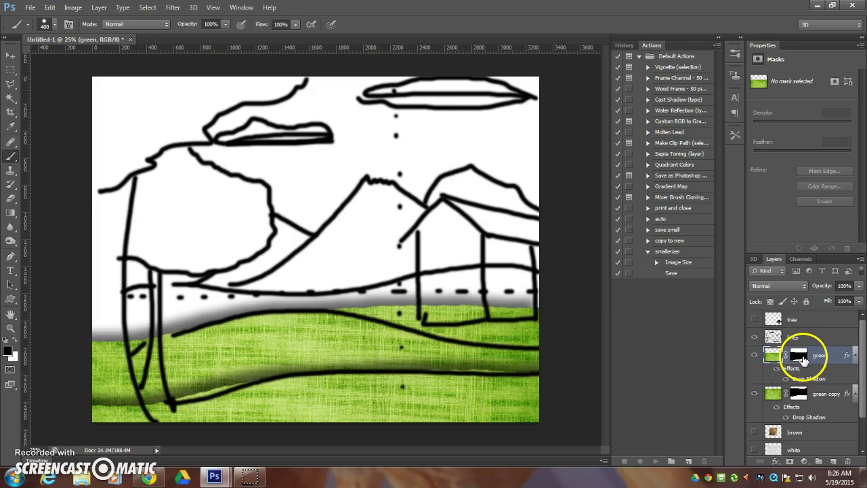
left_click(802, 361)
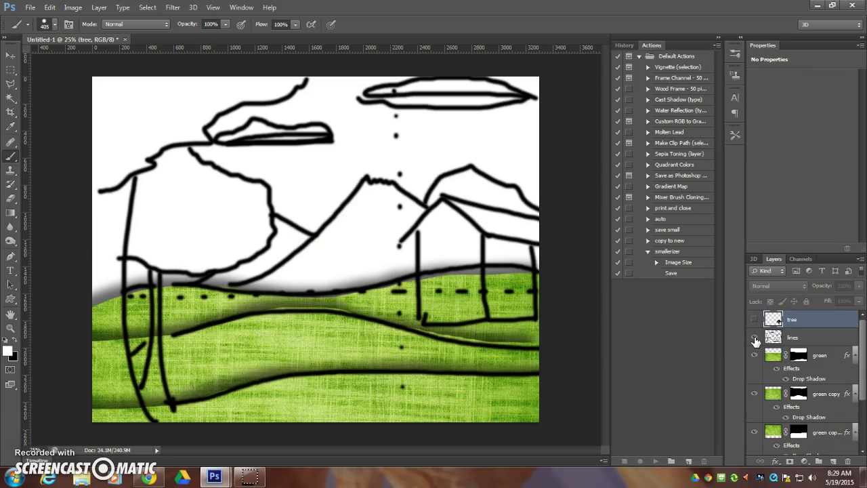
- Toggle the line drawing off and on, then make the tree silhouette layer visible
left_click(754, 338)
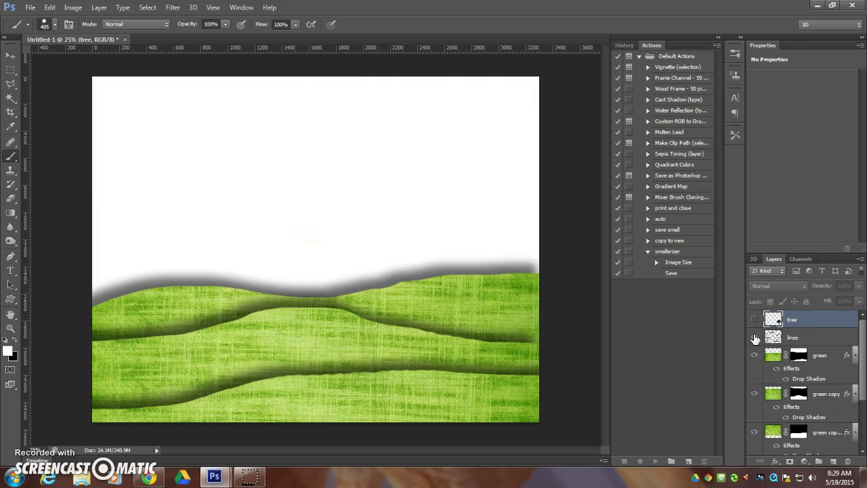
left_click(755, 338)
left_click(755, 338)
left_click(754, 338)
left_click(754, 320)
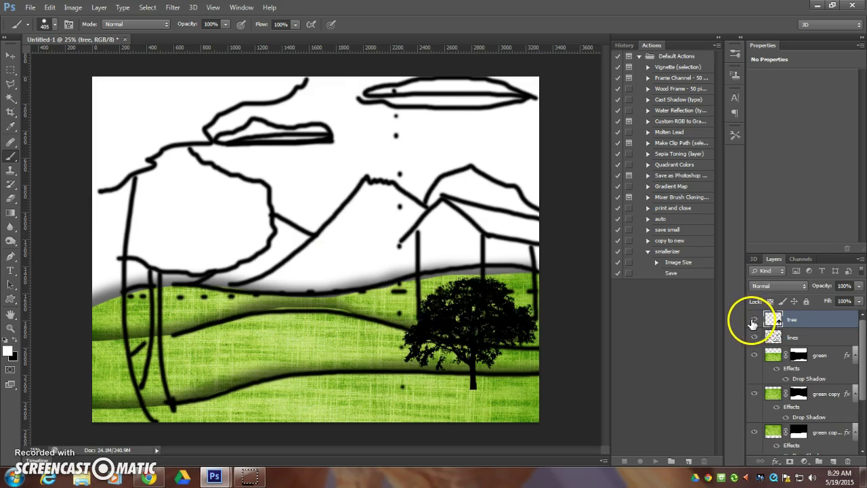
- Move the tree silhouette and enlarge it to about 289%, trunk near the centre
key("v")
left_click_drag(472, 332, 212, 232)
key("ctrl+t")
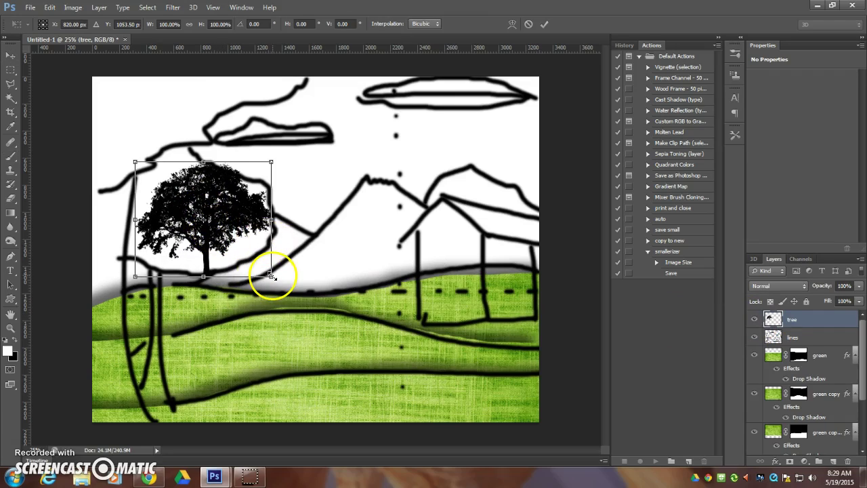
left_click_drag(270, 275, 411, 408)
left_click_drag(254, 240, 348, 255)
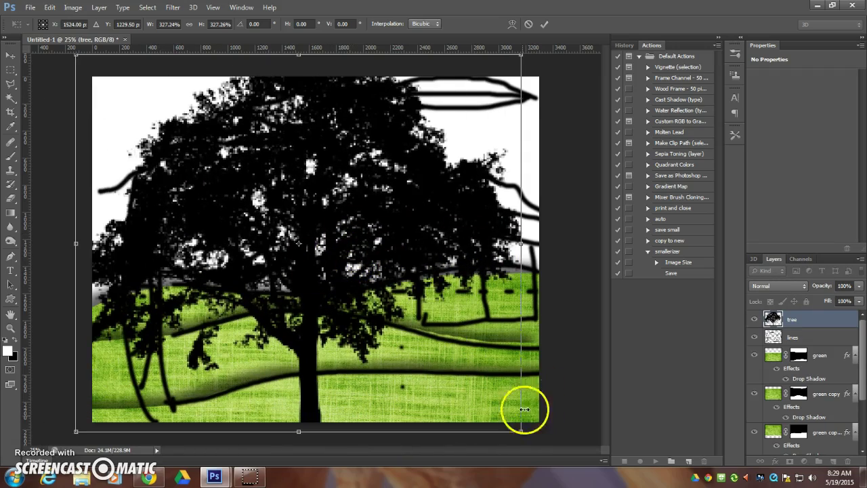
left_click_drag(522, 422, 495, 410)
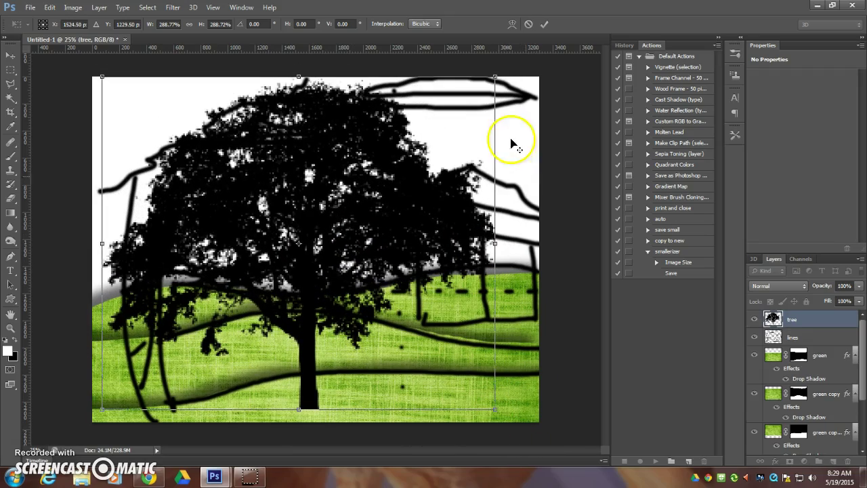
left_click(544, 23)
left_click_drag(350, 212, 379, 197)
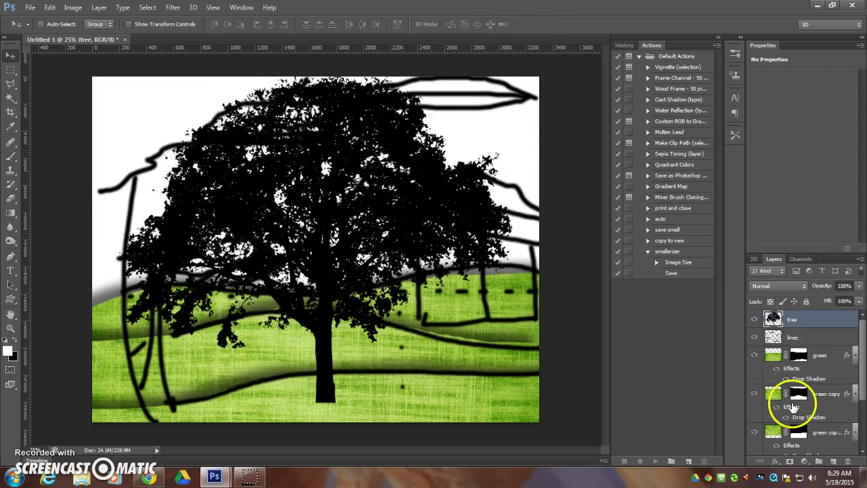
- Duplicate the green layer, move the copy up and delete its layer mask
left_click(774, 361)
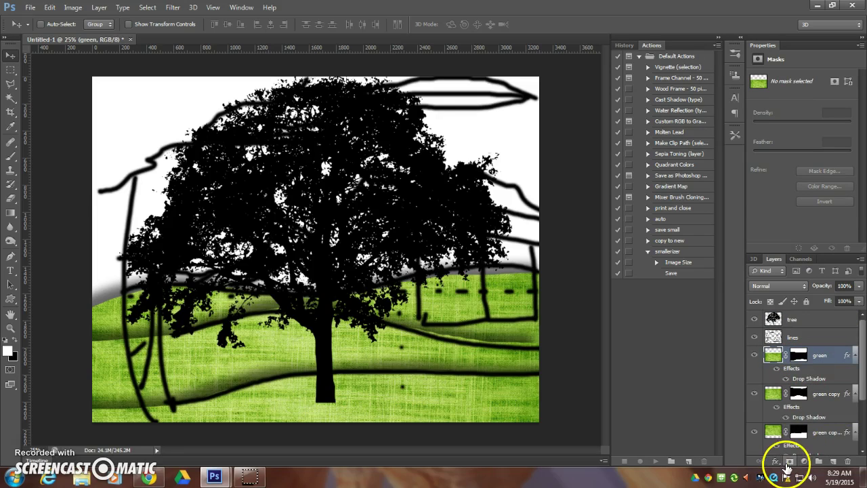
key("ctrl+j")
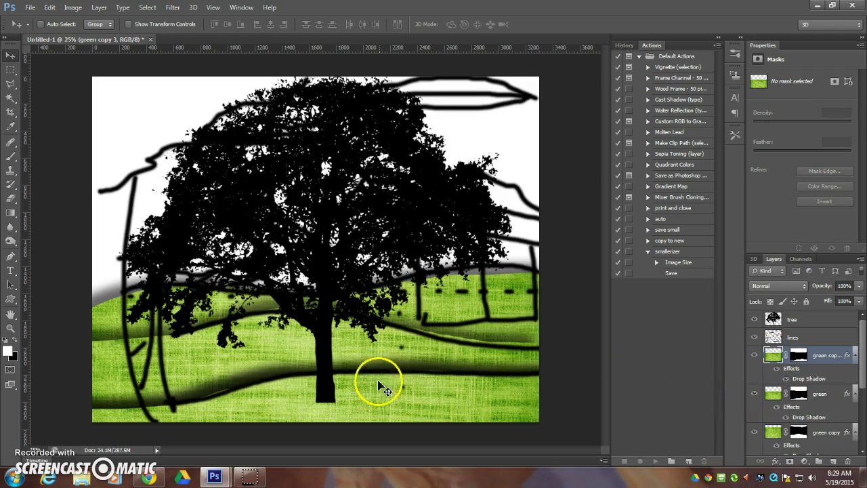
left_click_drag(383, 386, 391, 292)
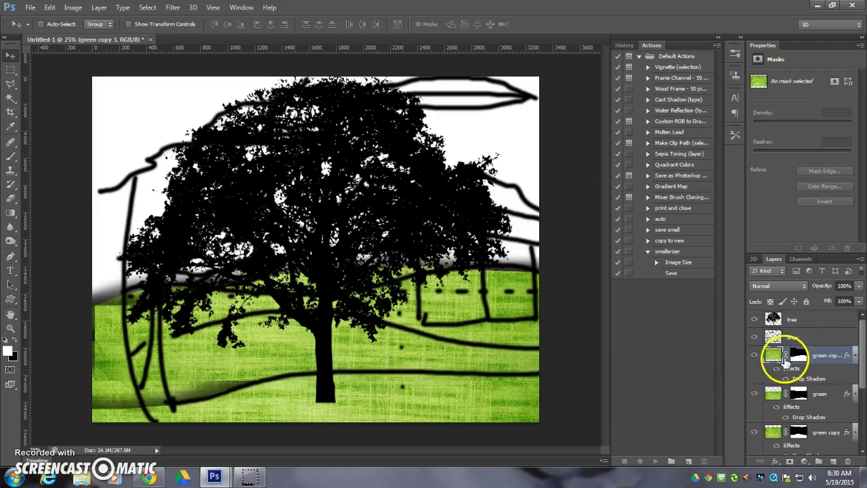
left_click(799, 355)
right_click(801, 357)
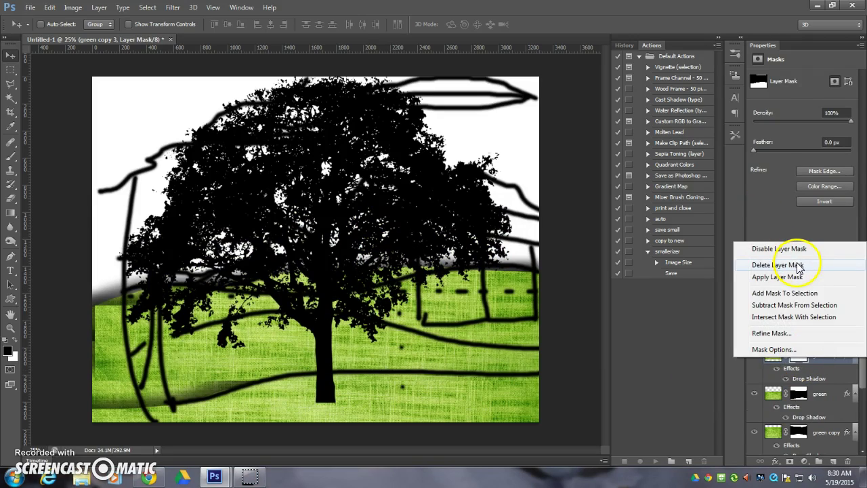
left_click(777, 265)
mouse_move(449, 294)
left_mouse_down()
mouse_move(445, 275)
mouse_move(480, 305)
mouse_move(438, 294)
left_mouse_up()
- Stretch green copy 3 down to about 117% height and narrow both sides
key("ctrl+t")
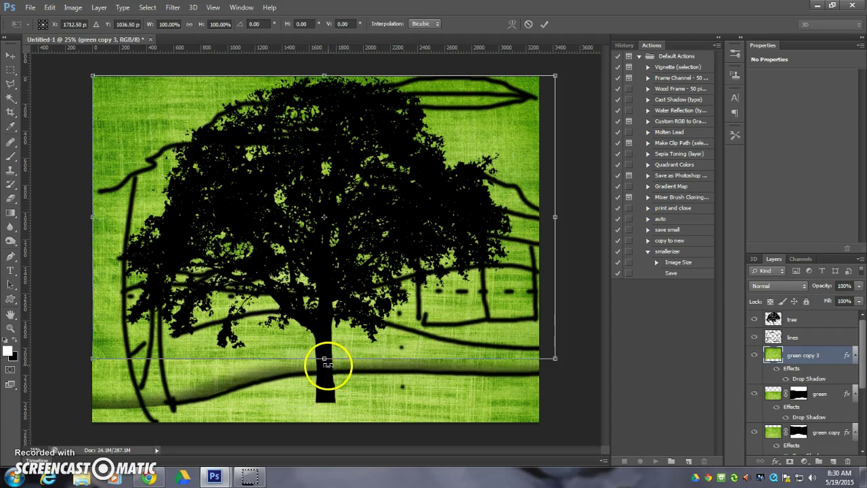
left_click_drag(323, 358, 329, 407)
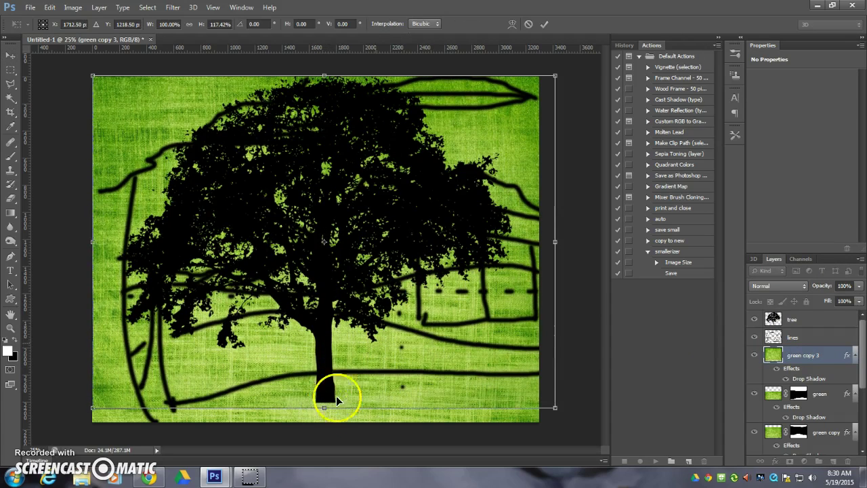
left_click_drag(554, 242, 522, 241)
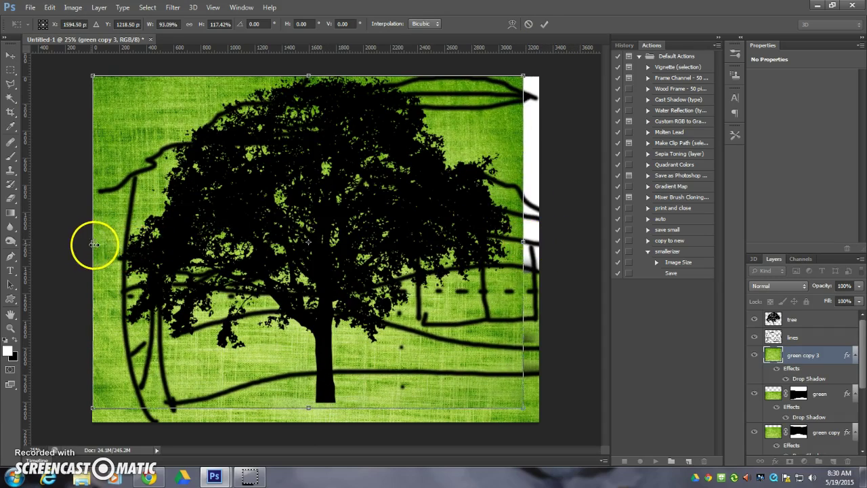
left_click_drag(94, 244, 106, 244)
left_click(543, 24)
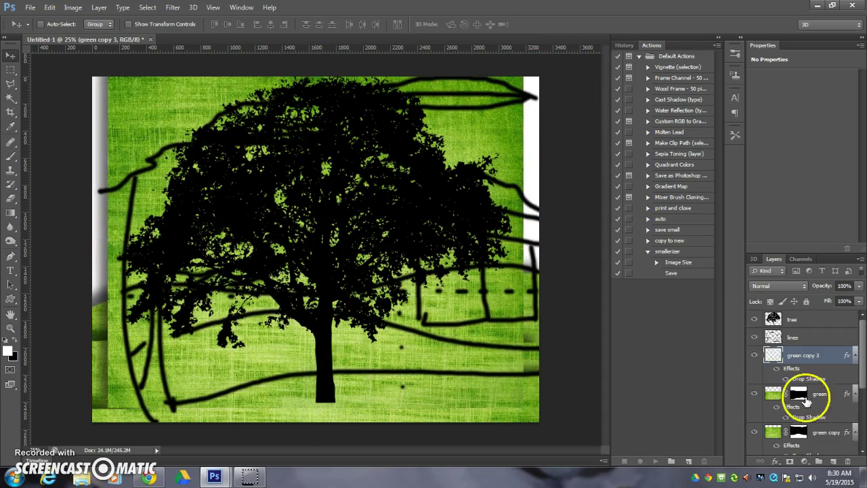
- On the tree layer, select the Shadows colour range via Select > Color Range
left_click(773, 317)
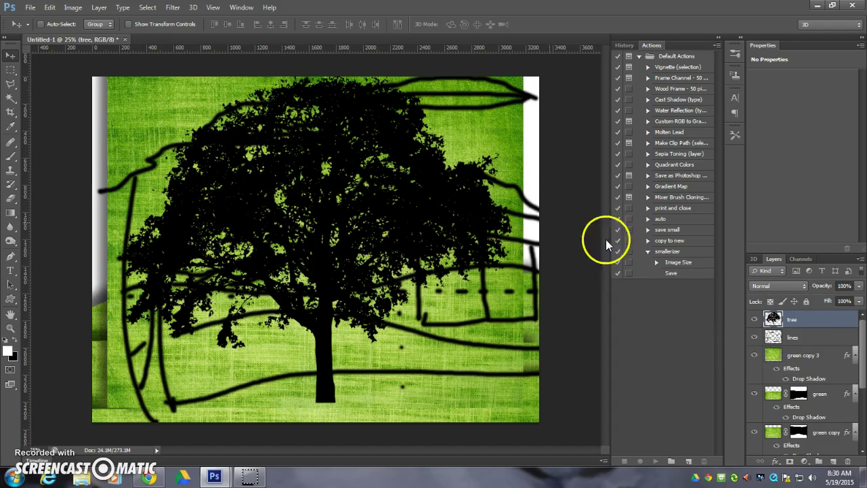
left_click(144, 8)
left_click(170, 98)
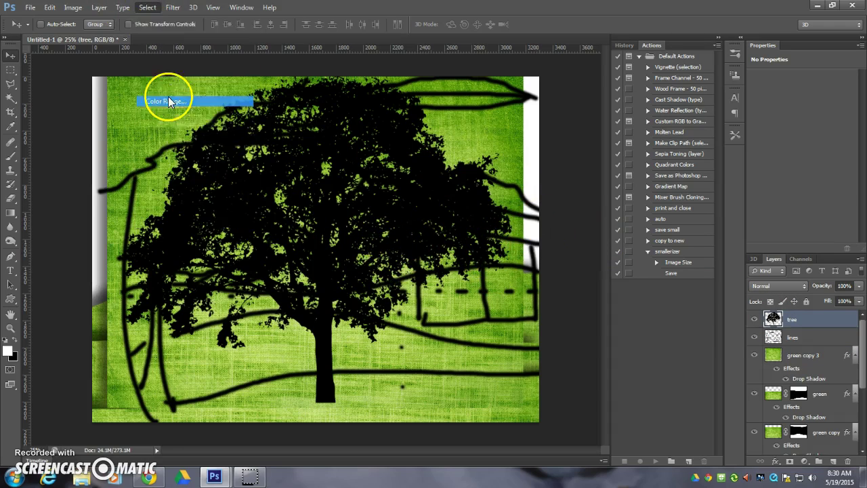
left_click(673, 95)
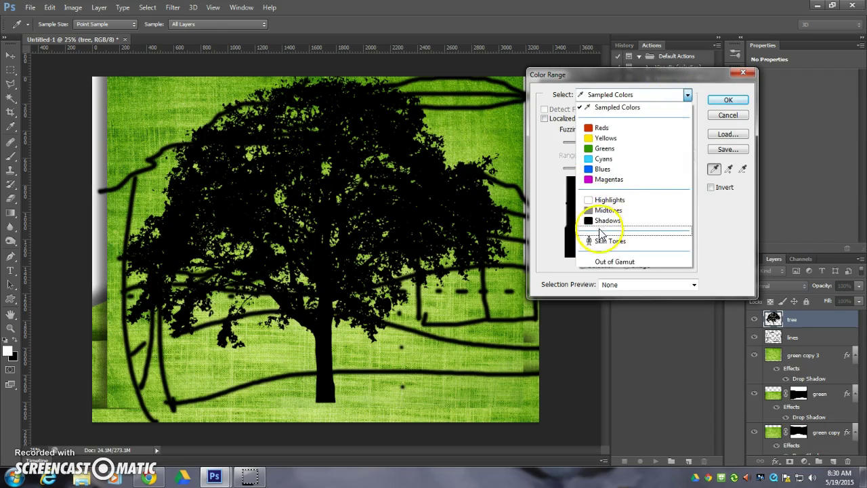
left_click(602, 224)
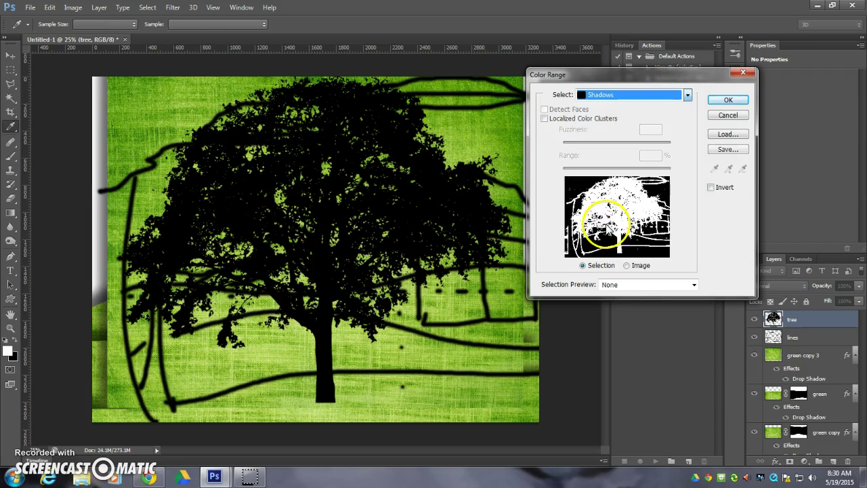
left_click(728, 100)
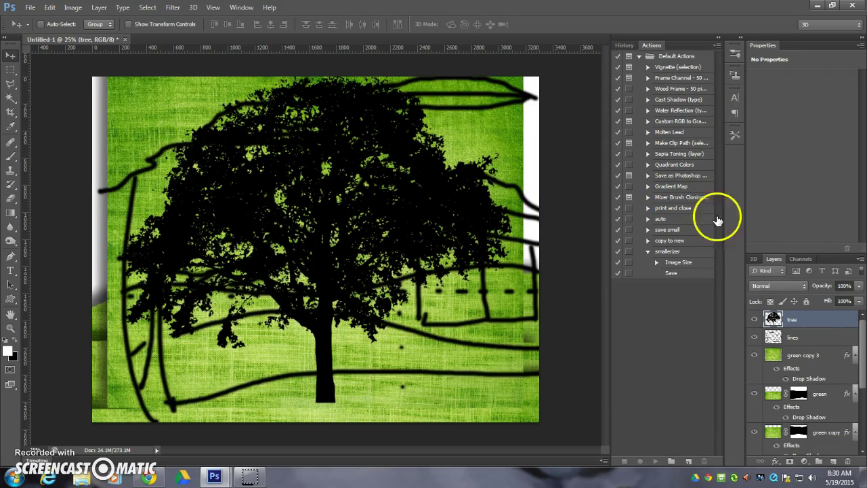
- Hide the lines layer, magic-wand the black tree silhouette, then deselect
left_click(753, 336)
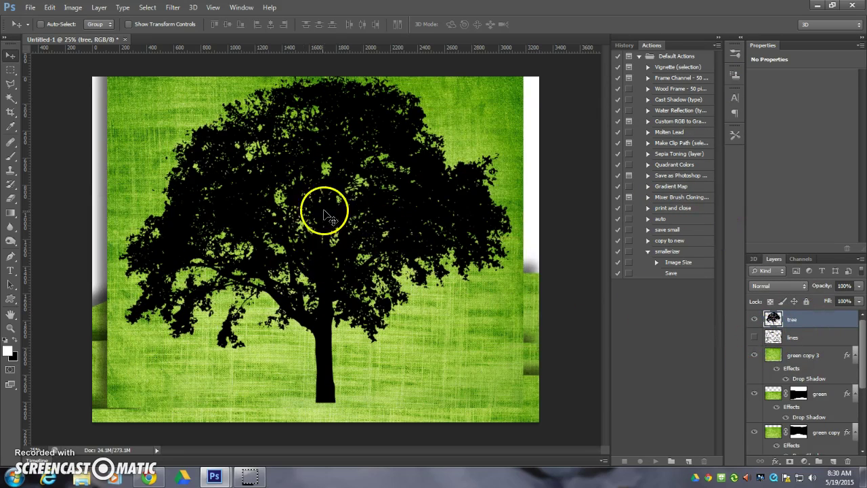
left_click(11, 96)
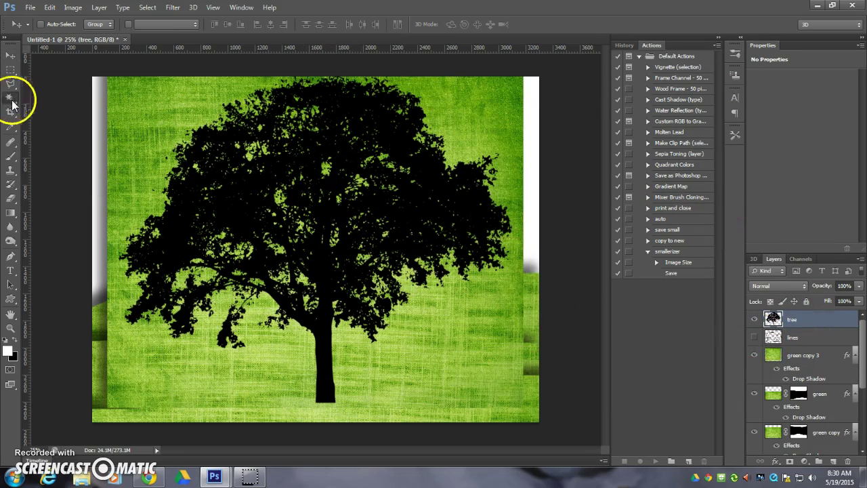
left_click(336, 141)
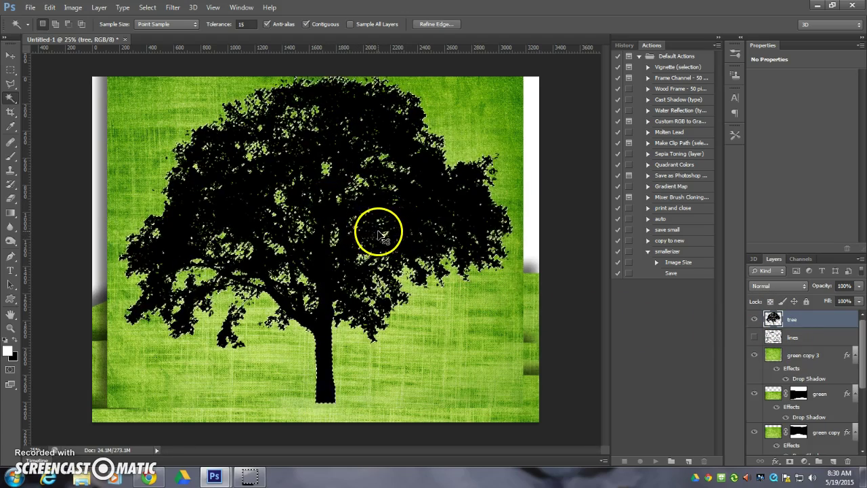
key("ctrl+d")
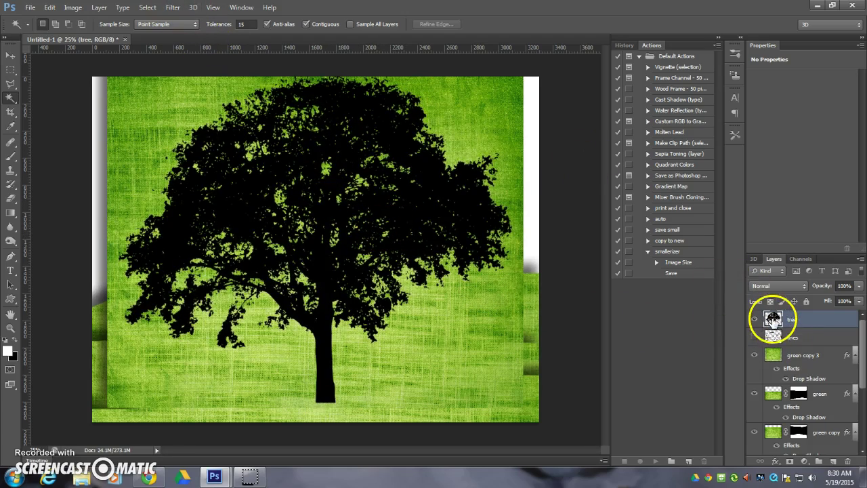
- Load the tree outline as a selection, hide the tree, and mask green copy 3 with it
left_click(774, 322, "ctrl")
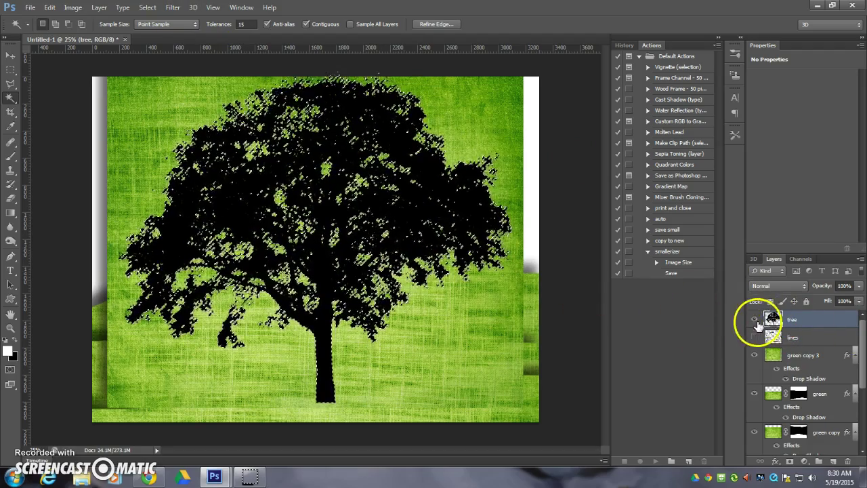
left_click(754, 320)
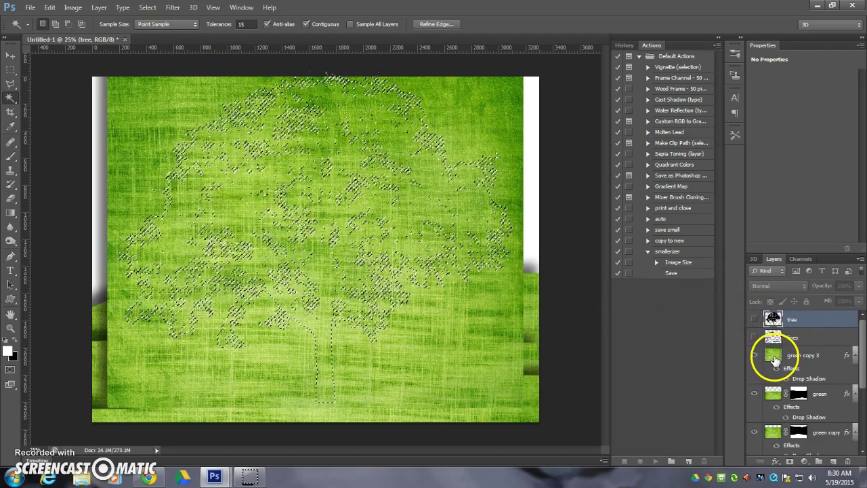
left_click(785, 359)
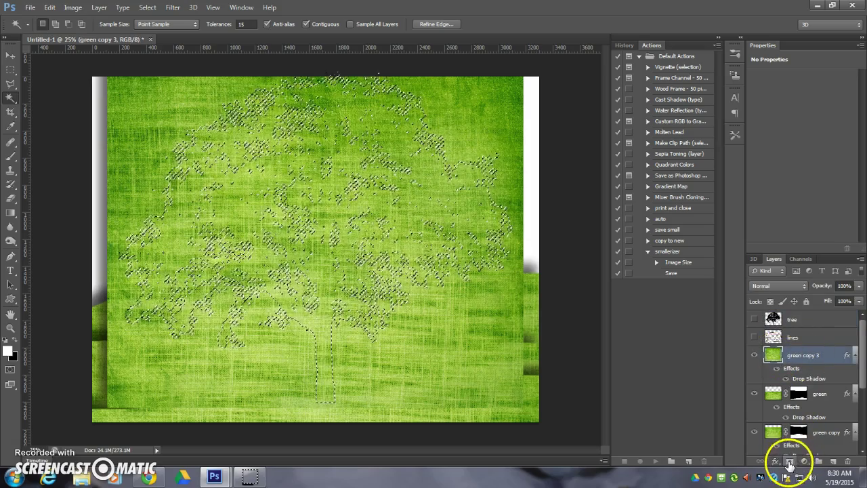
left_click(789, 461)
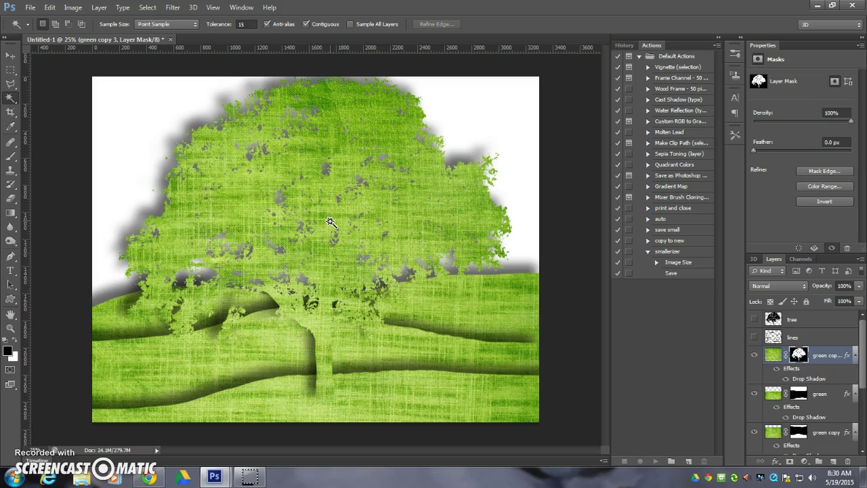
- Move the green tree left and stretch the lower trunk section downward
key("v")
left_click_drag(330, 222, 175, 131)
left_click(10, 69)
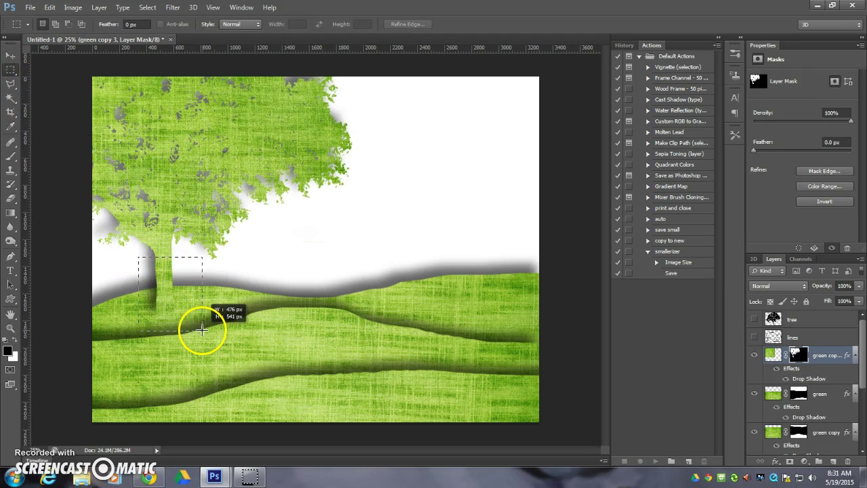
left_click_drag(138, 258, 202, 330)
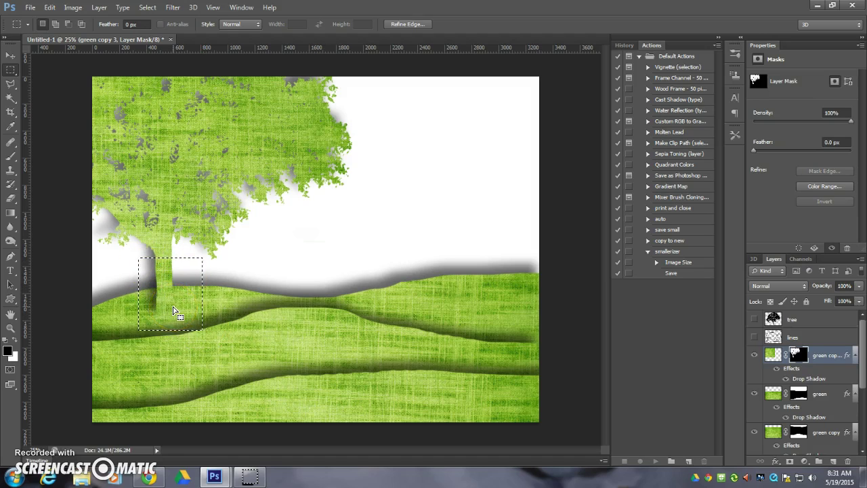
key("ctrl+t")
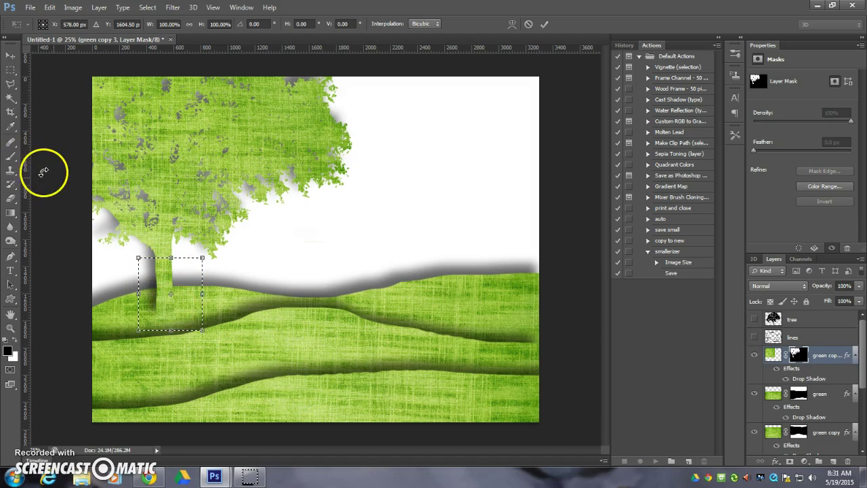
left_click_drag(171, 409, 174, 440)
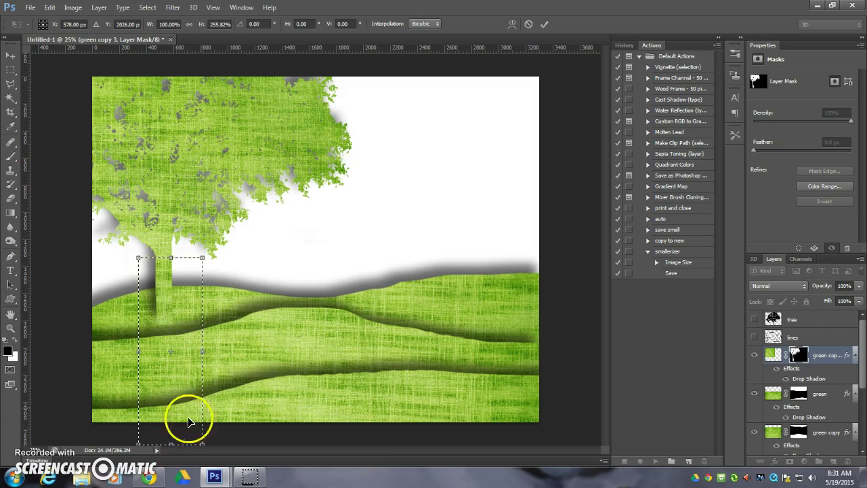
left_click(543, 24)
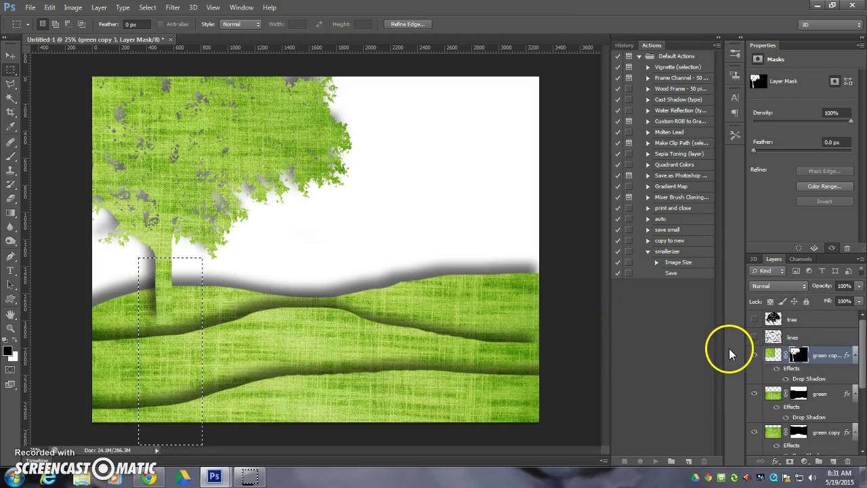
- Select the trunk base on the layer's pixels, extend it to the bottom edge and reposition the tree
left_click_drag(770, 354, 797, 349)
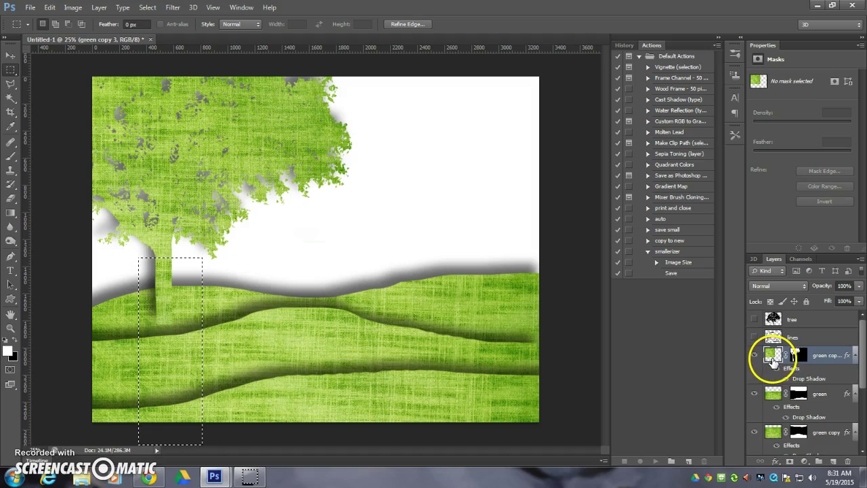
left_click(495, 316)
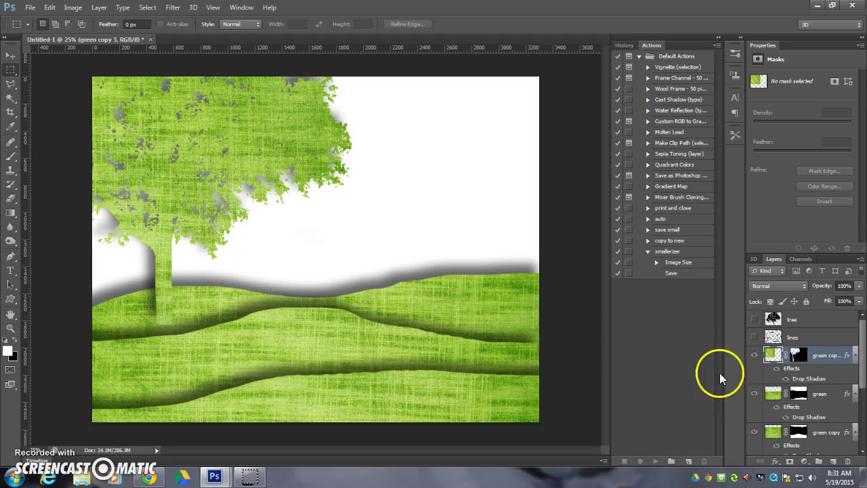
left_click_drag(772, 360, 773, 358)
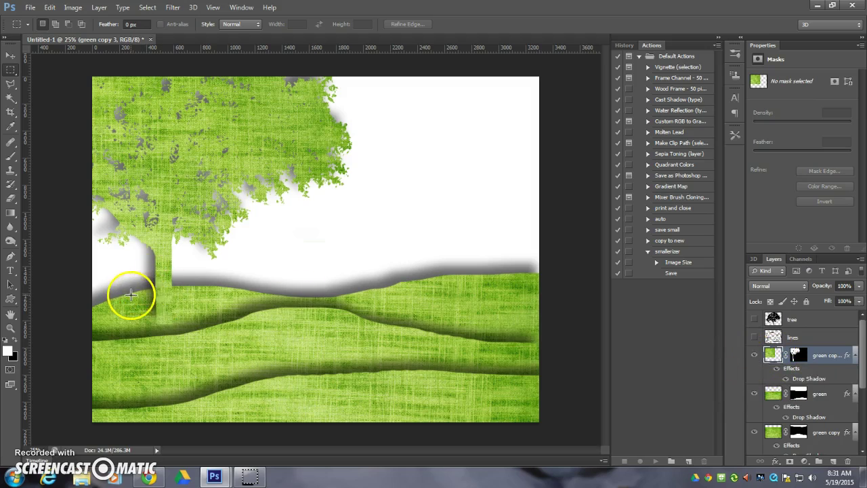
left_click_drag(130, 294, 196, 323)
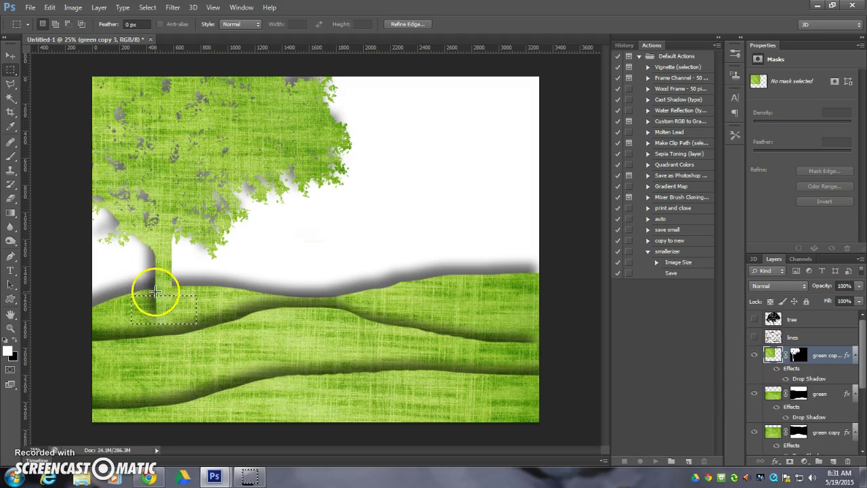
left_click_drag(142, 262, 168, 420)
key("ctrl+t")
key("Return")
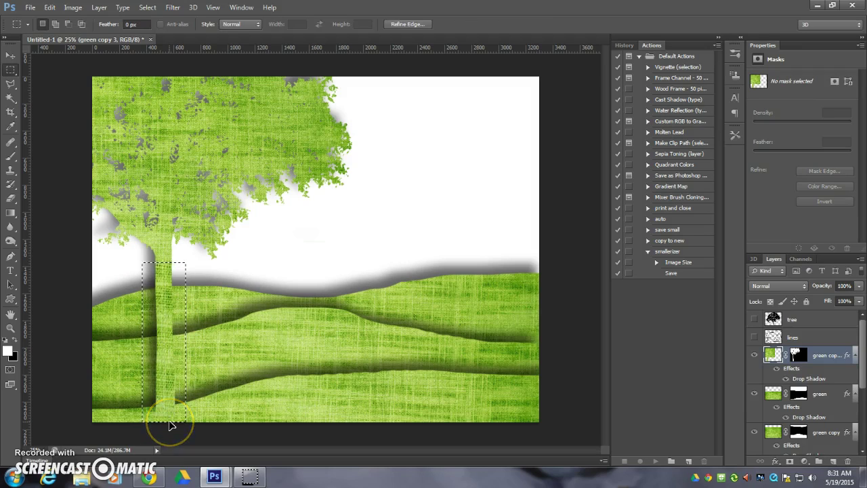
left_click(9, 57)
left_click_drag(226, 174, 159, 250)
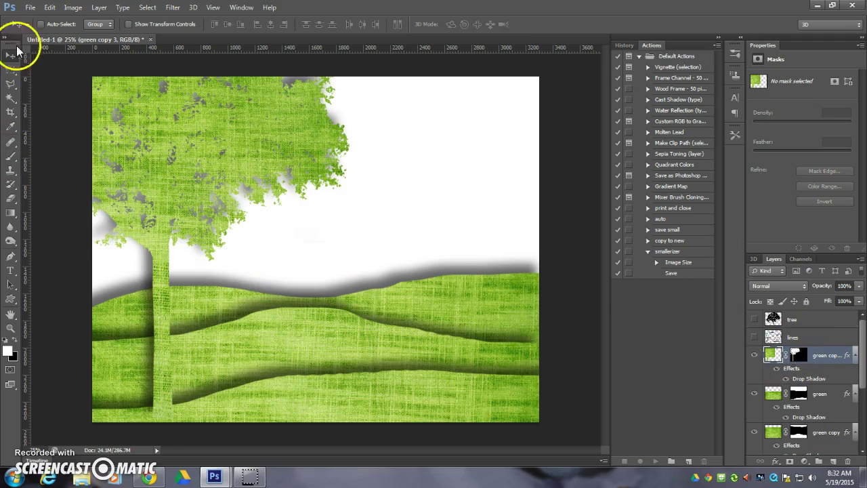
- Outline the tree trunk with the Lasso tool
left_click(12, 70)
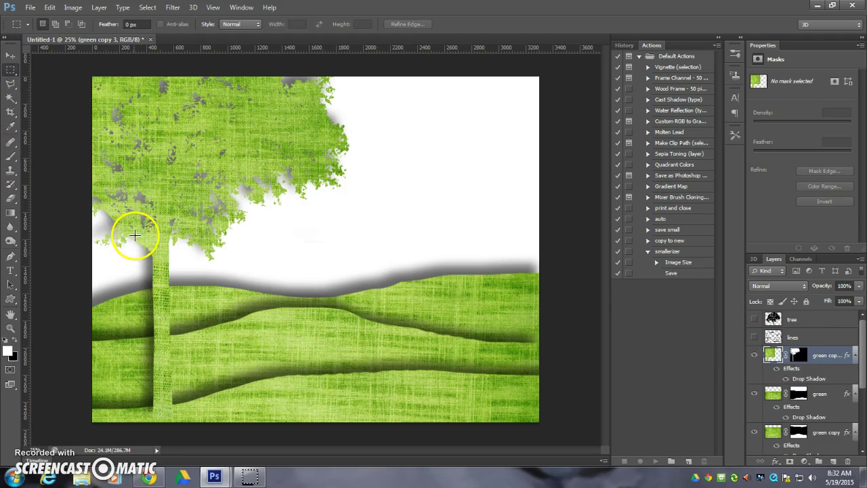
right_click(10, 84)
left_click(40, 82)
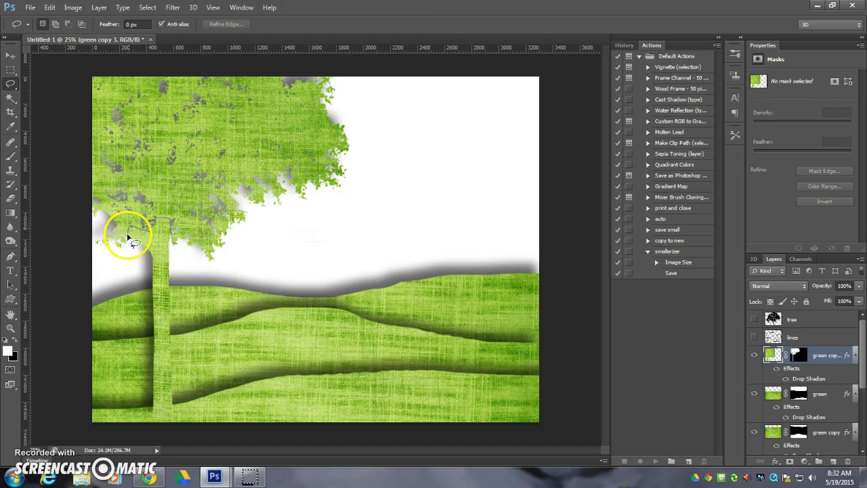
mouse_move(142, 410)
left_mouse_down()
mouse_move(194, 396)
mouse_move(178, 247)
mouse_move(201, 252)
left_mouse_up()
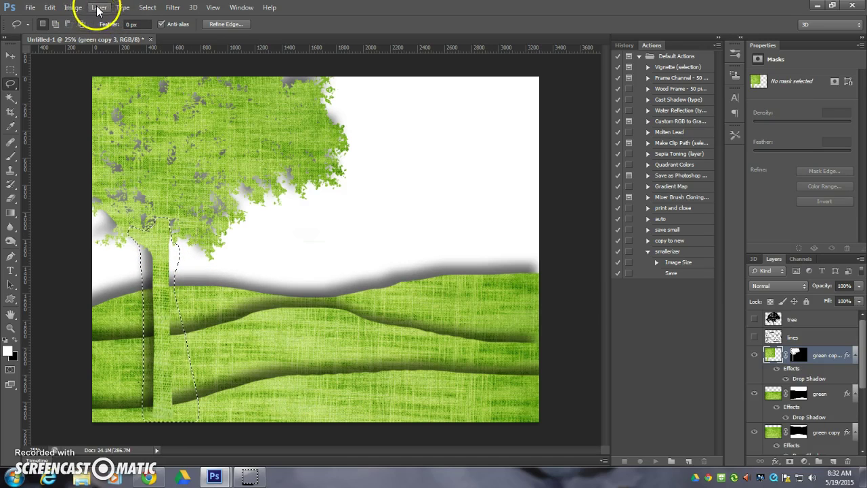
- Recolour the trunk brown with Hue/Saturation (hue -49, saturation -61, lightness -22)
left_click(71, 7)
mouse_move(88, 35)
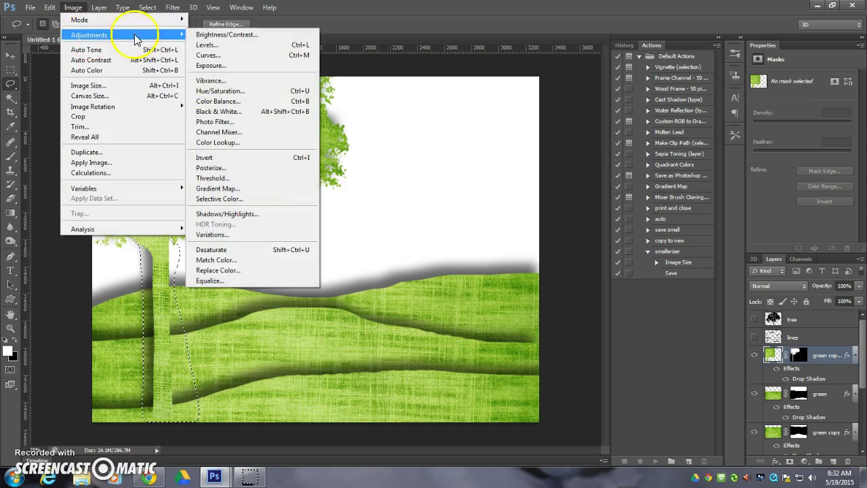
left_click(222, 90)
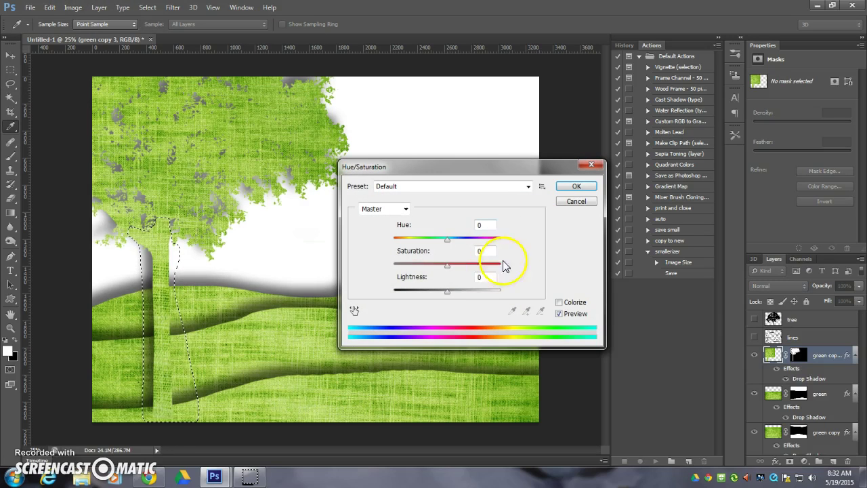
left_click_drag(446, 239, 434, 298)
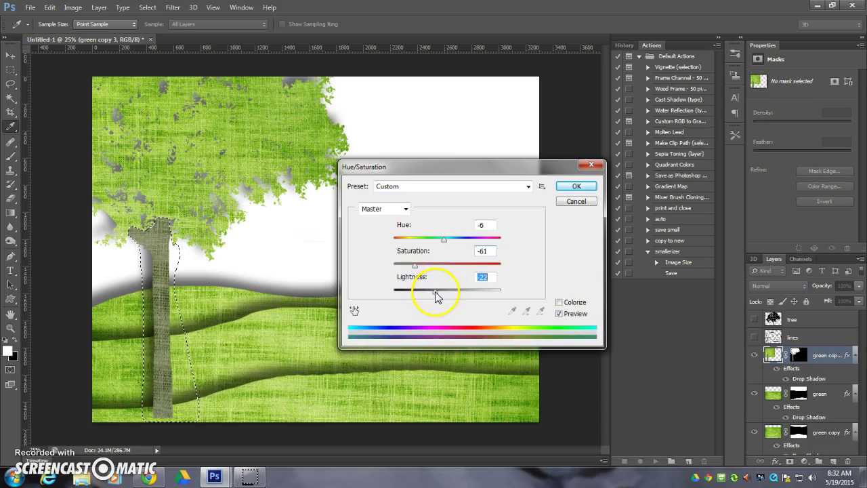
mouse_move(437, 245)
left_mouse_down()
mouse_move(377, 238)
mouse_move(503, 248)
mouse_move(379, 242)
mouse_move(421, 248)
left_mouse_up()
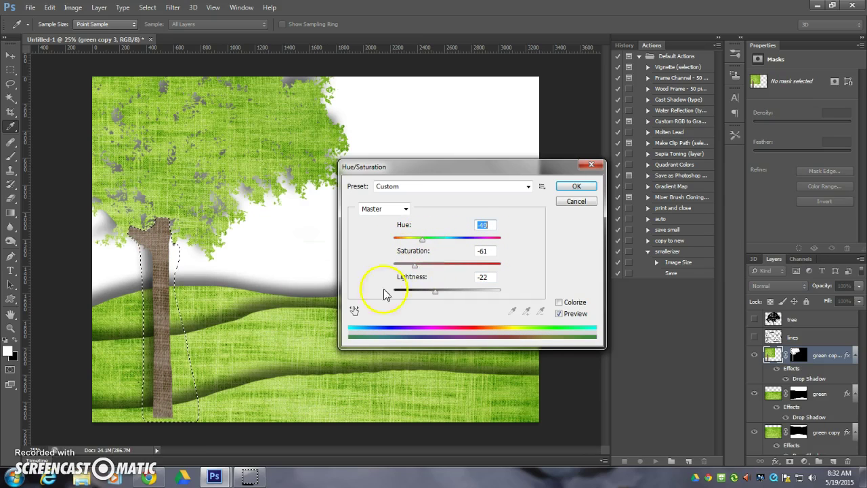
left_click(575, 189)
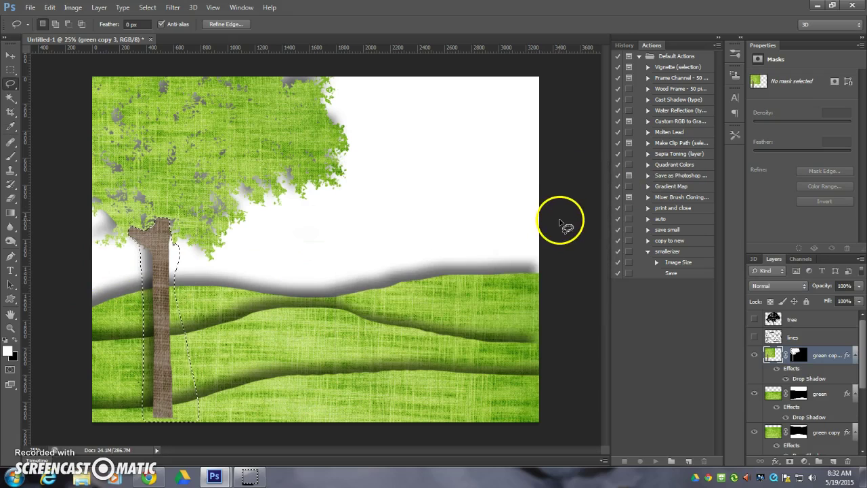
key("ctrl+d")
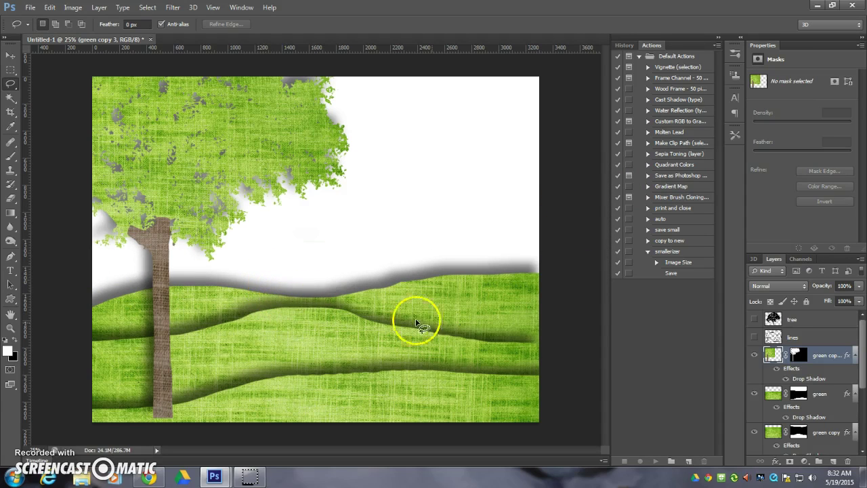
- Nudge the tree slightly left and down, then duplicate its layer
left_click(10, 54)
mouse_move(201, 144)
left_mouse_down()
mouse_move(176, 174)
mouse_move(225, 140)
mouse_move(180, 155)
left_mouse_up()
key("ctrl+j")
key("ctrl+j")
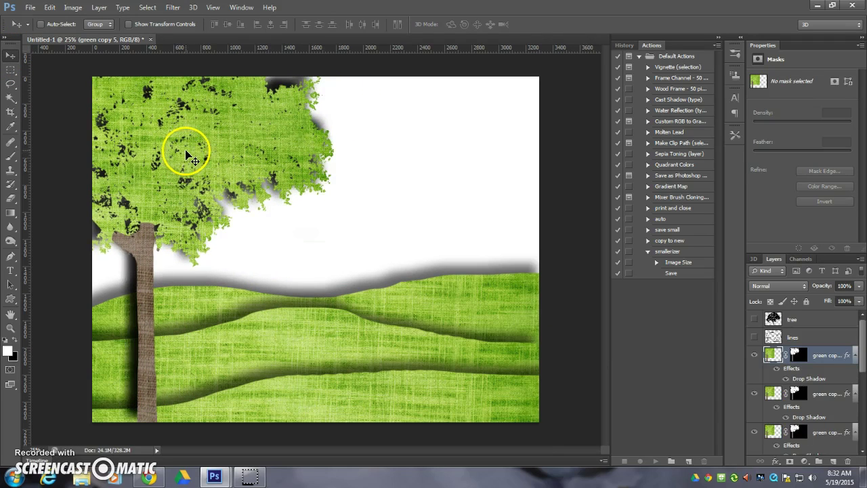
key("ctrl+z")
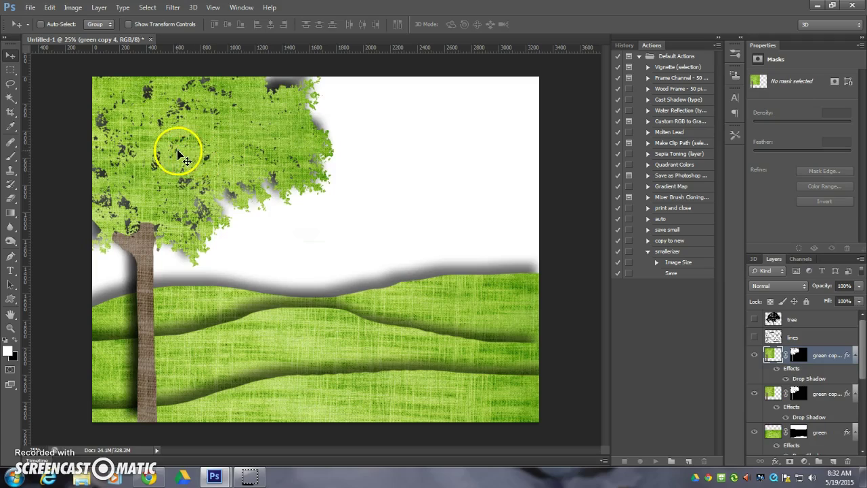
- Scale the copied tree to about 71%, flip it horizontally and place it beside the first
key("ctrl+t")
left_click_drag(271, 230, 408, 313)
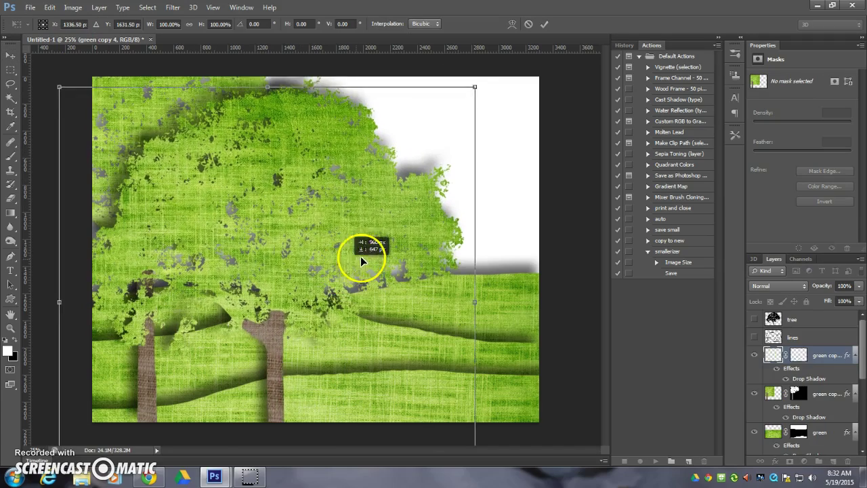
left_click_drag(80, 100, 161, 151)
left_click_drag(283, 236, 188, 215)
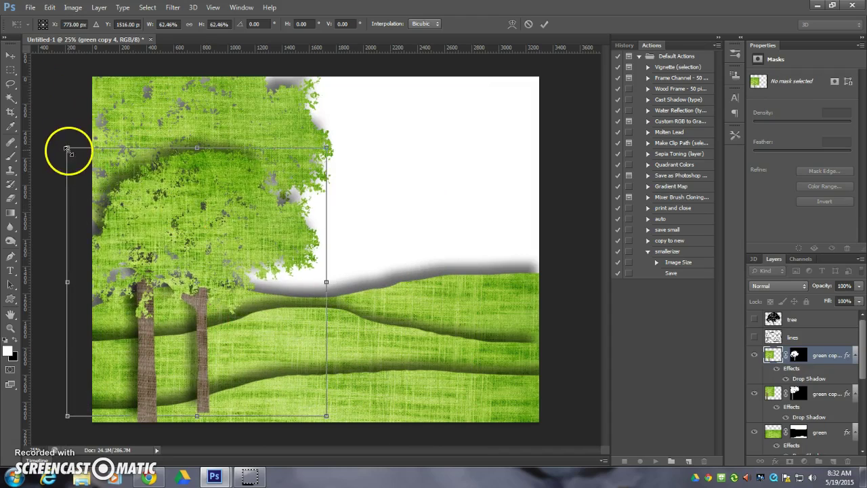
left_click_drag(68, 147, 32, 113)
left_click_drag(193, 196, 208, 196)
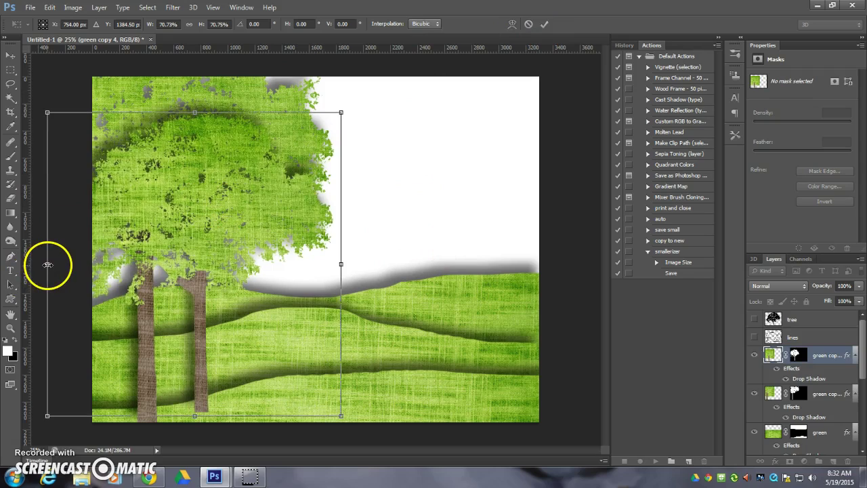
left_click_drag(48, 264, 338, 279)
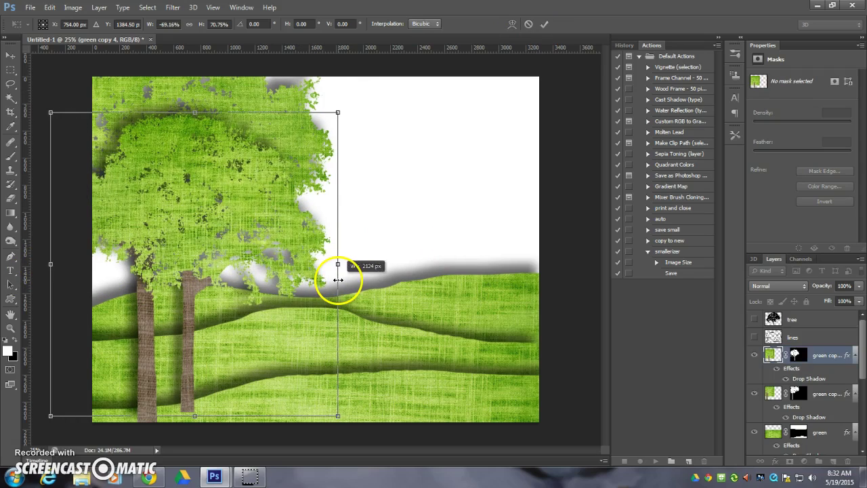
left_click_drag(235, 255, 271, 240)
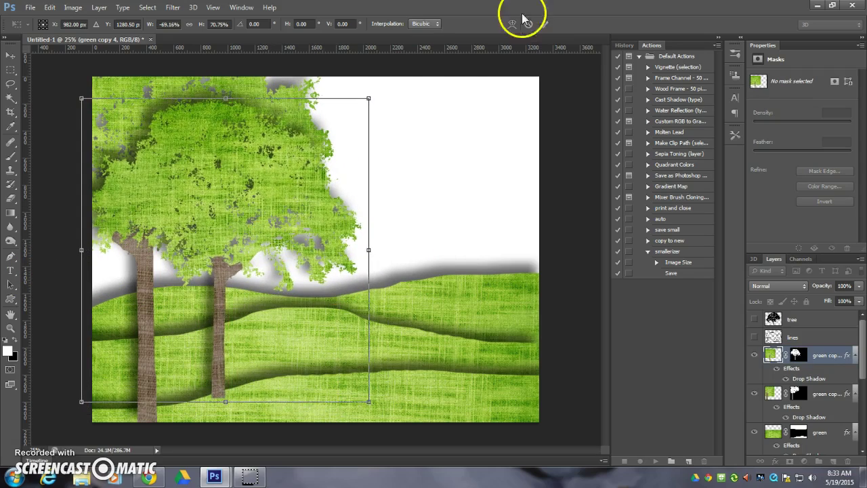
left_click(546, 25)
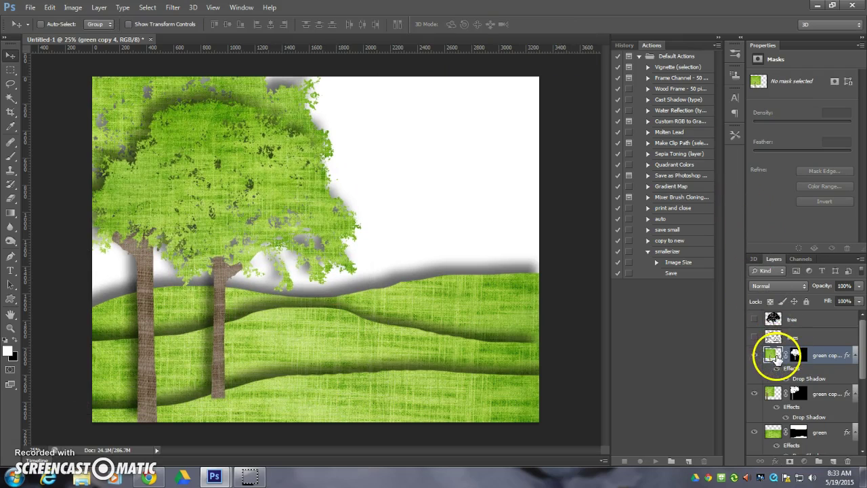
- Move the new tree layer below the other tree and slide it closer to the first
left_click_drag(776, 359, 780, 421)
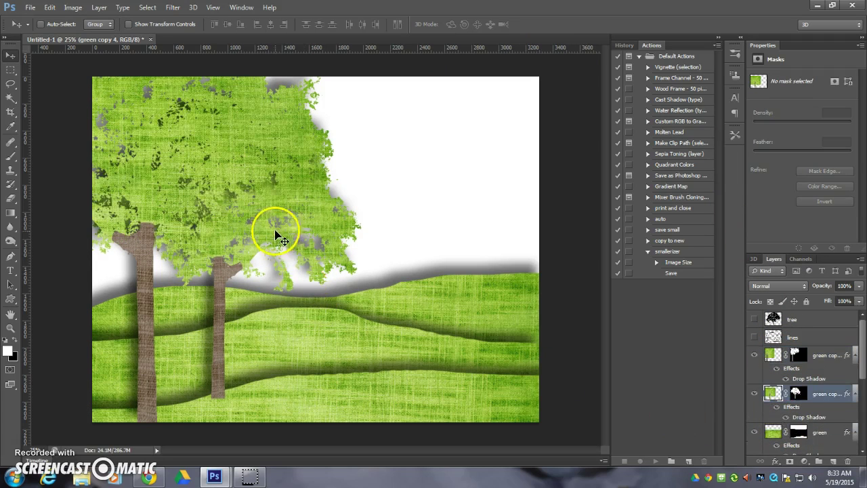
left_click_drag(275, 231, 253, 237)
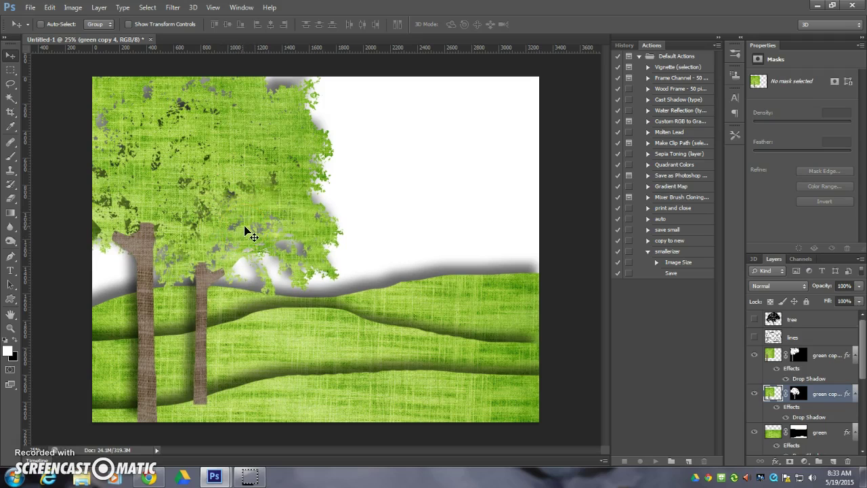
mouse_move(863, 355)
left_mouse_down()
mouse_move(862, 435)
mouse_move(862, 319)
left_mouse_up()
- Show the line sketch, nudge the house slightly left and down, and inspect the house group's layers
left_click(754, 338)
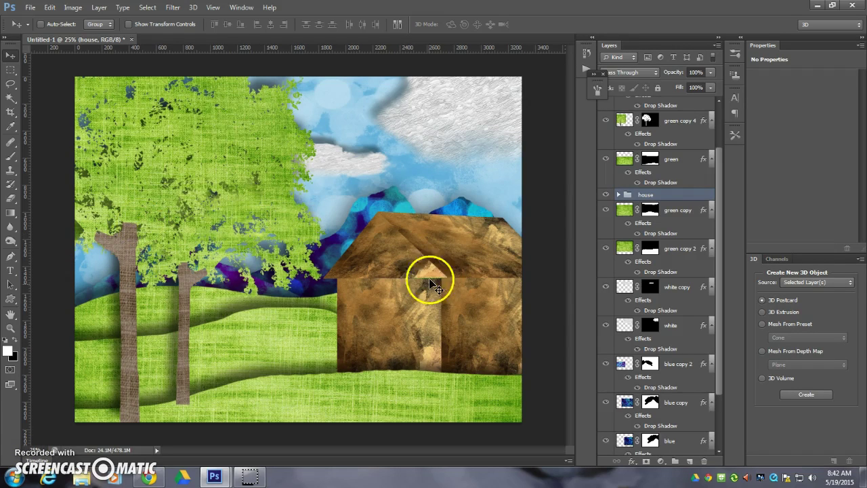
mouse_move(426, 276)
left_mouse_down()
mouse_move(420, 304)
mouse_move(415, 287)
left_mouse_up()
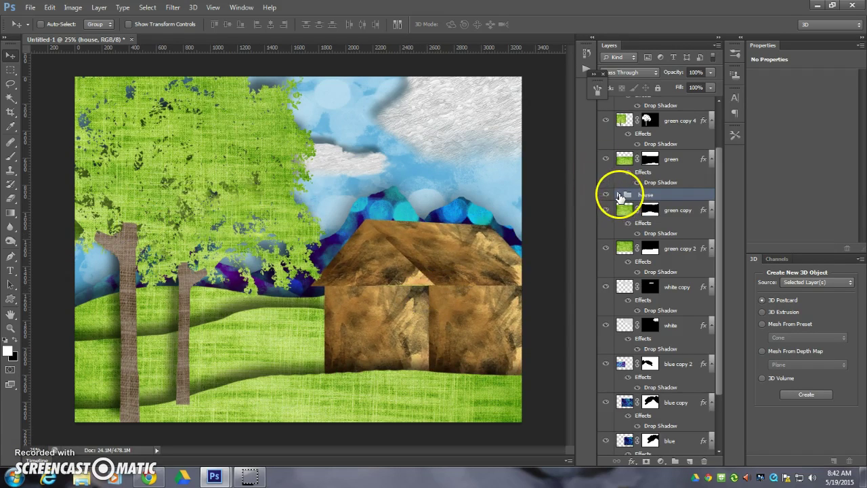
left_click(617, 194)
left_click_drag(669, 227, 667, 268)
left_click_drag(610, 211, 606, 264)
left_click(620, 195)
left_click(619, 195)
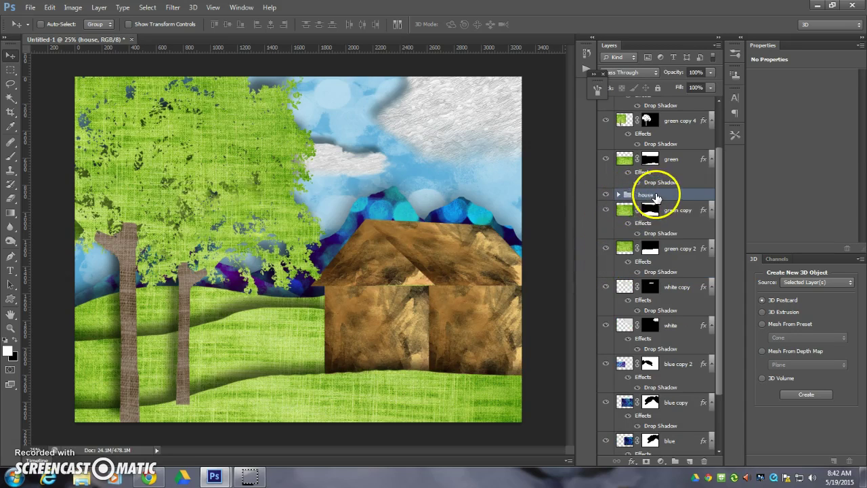
- Select white copy through blue copy 3 and group the six sky and mountain layers
scroll(638, 311, "down", 2)
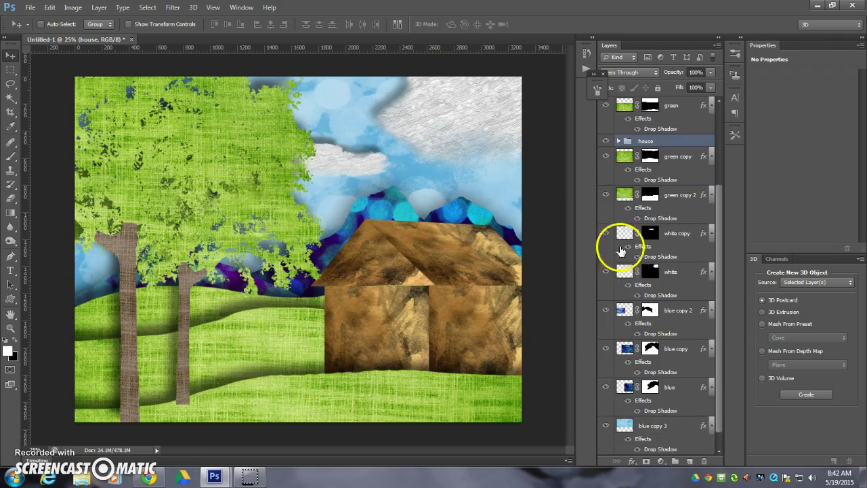
left_click(623, 235)
scroll(648, 312, "down", 1)
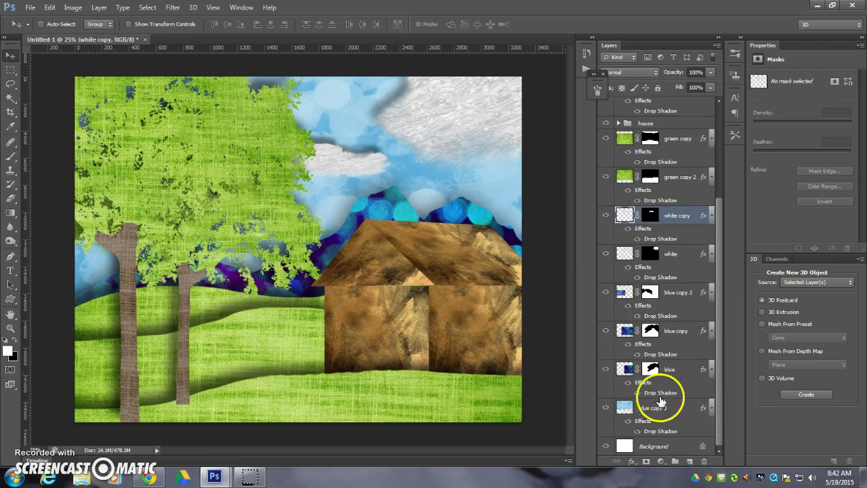
left_click(632, 411, "shift")
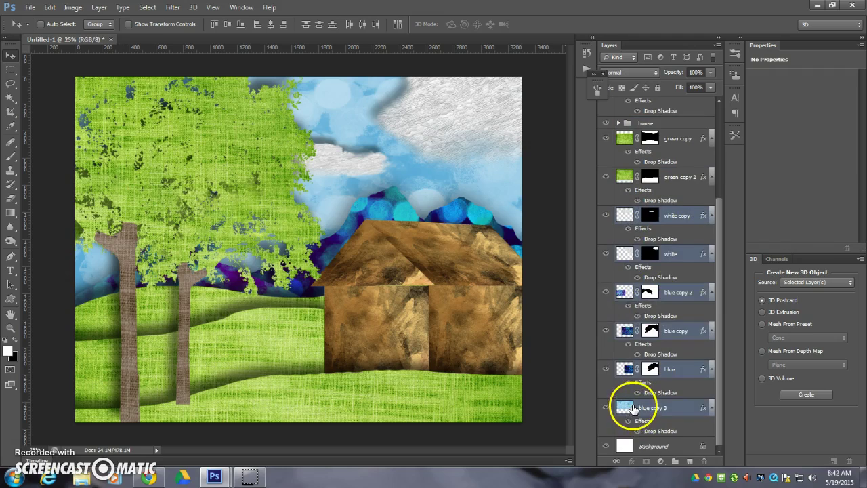
left_click_drag(631, 407, 674, 460)
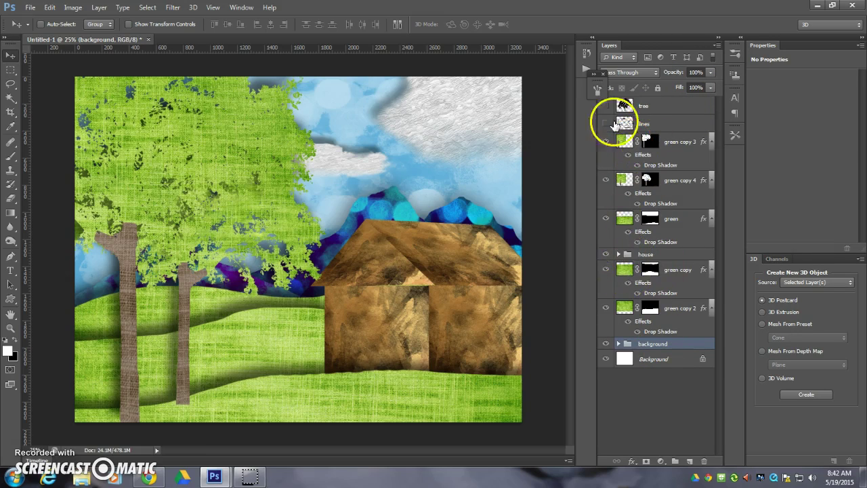
left_click_drag(623, 251, 627, 294)
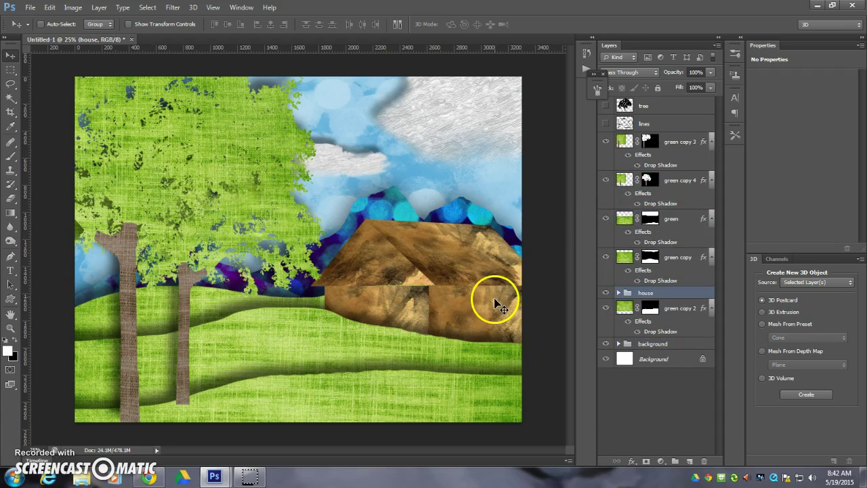
left_click_drag(459, 291, 460, 265)
key("ctrl+t")
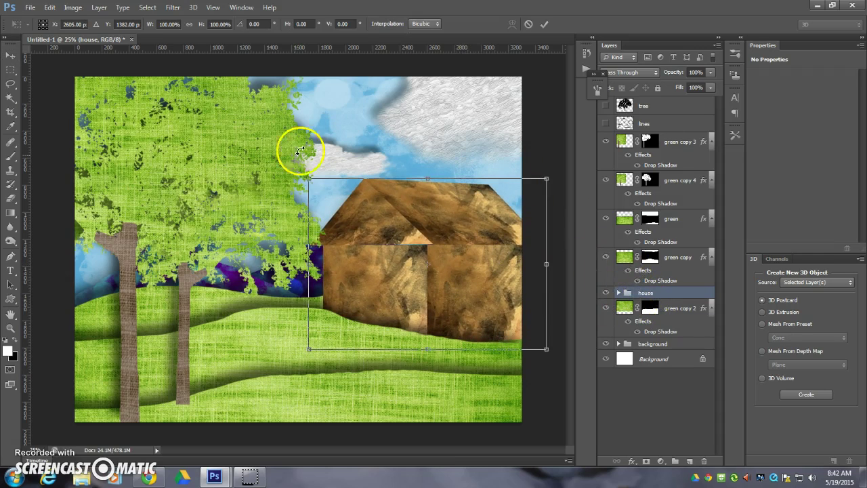
left_click_drag(303, 179, 342, 203)
left_click_drag(413, 223, 474, 264)
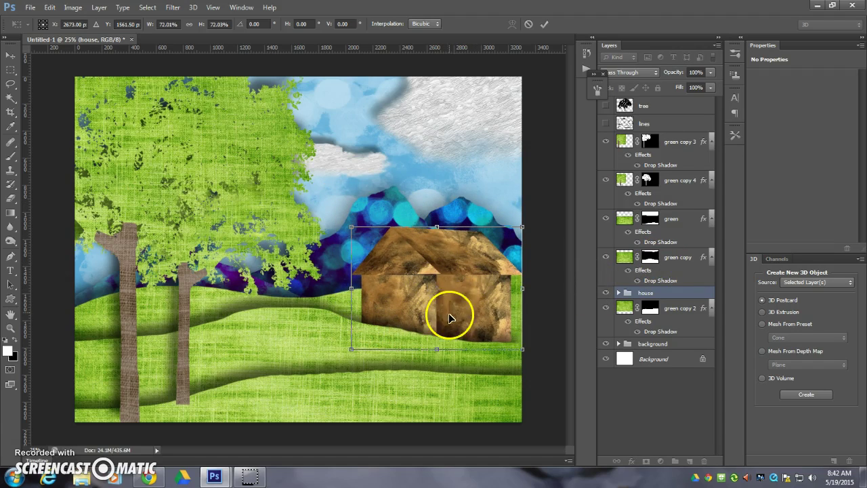
left_click(528, 24)
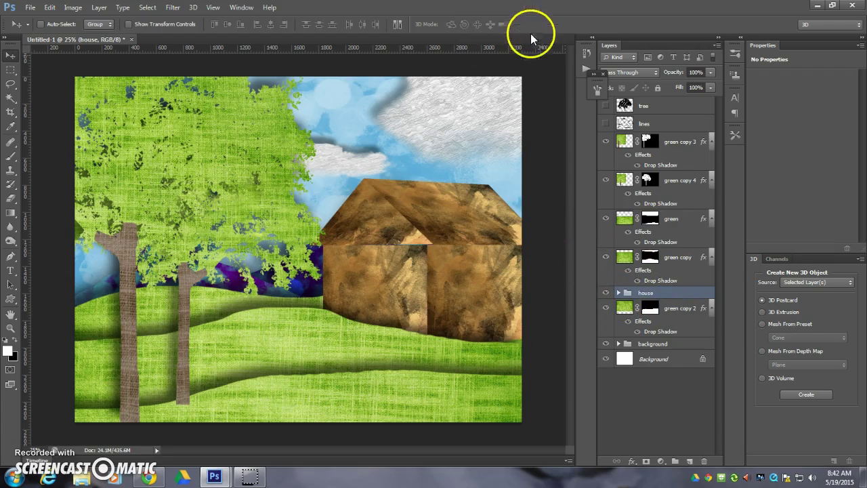
left_click_drag(619, 294, 620, 249)
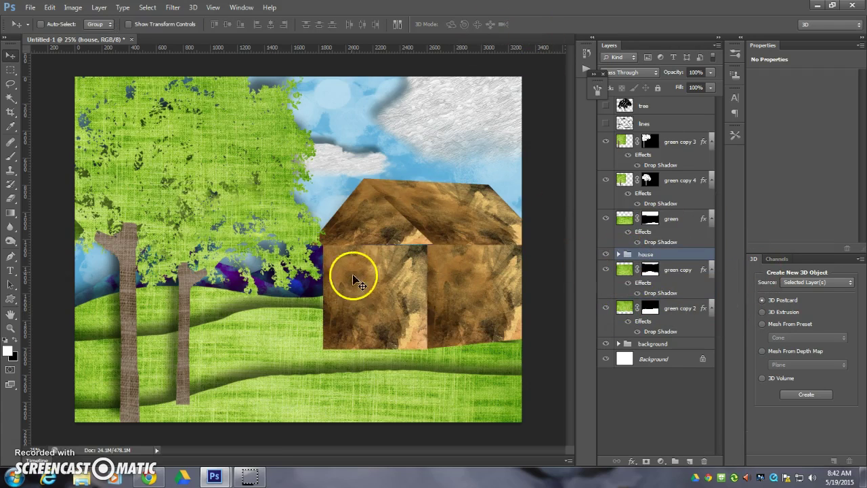
left_click_drag(386, 277, 390, 308)
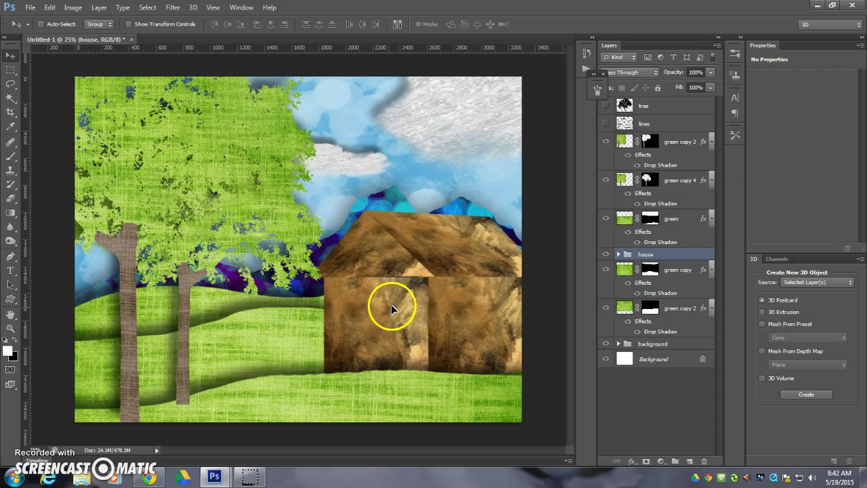
left_click(418, 234)
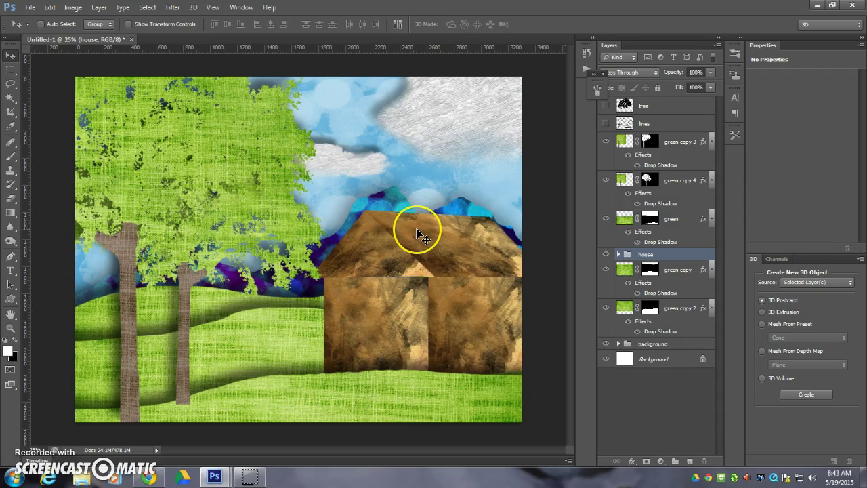
- Hide and then reshow the tree, hill and house layers to compare the scene
left_click(319, 358)
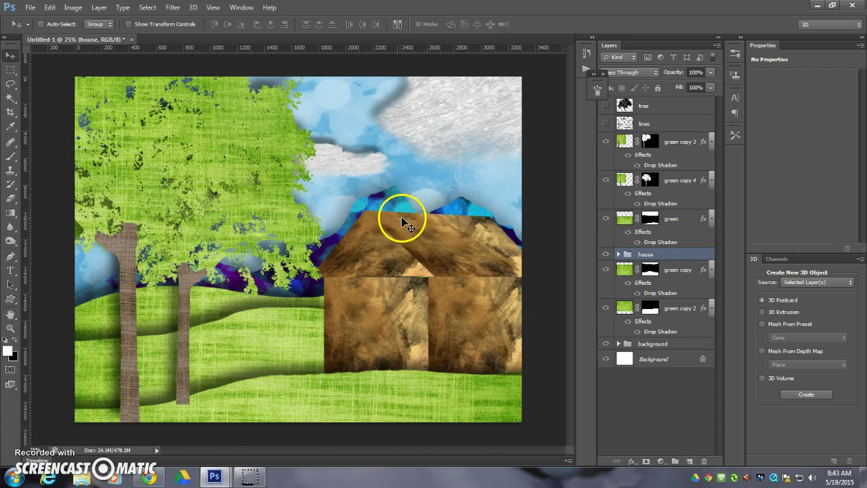
left_click_drag(613, 146, 608, 266)
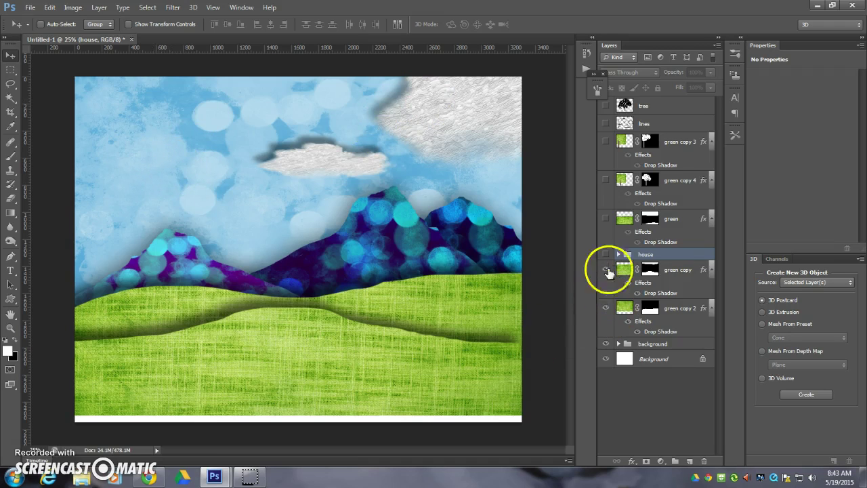
left_click_drag(605, 257, 606, 141)
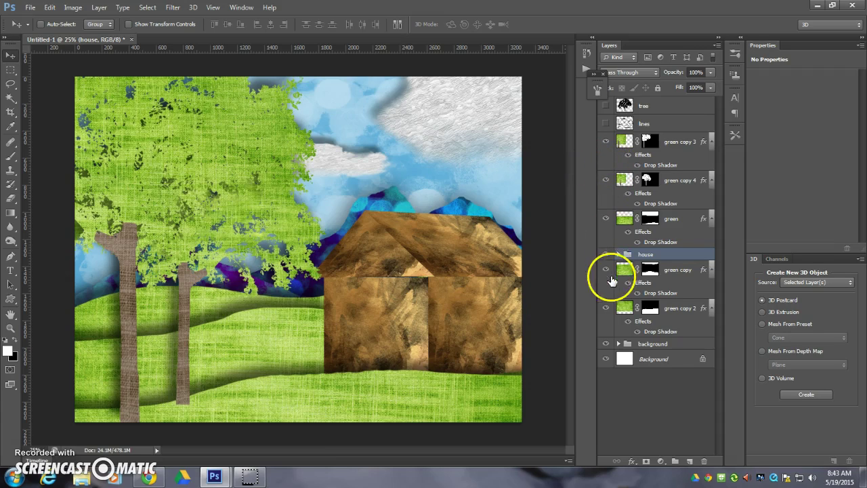
- Expand the house group and the background group in the Layers panel
left_click(618, 254)
left_click(618, 415)
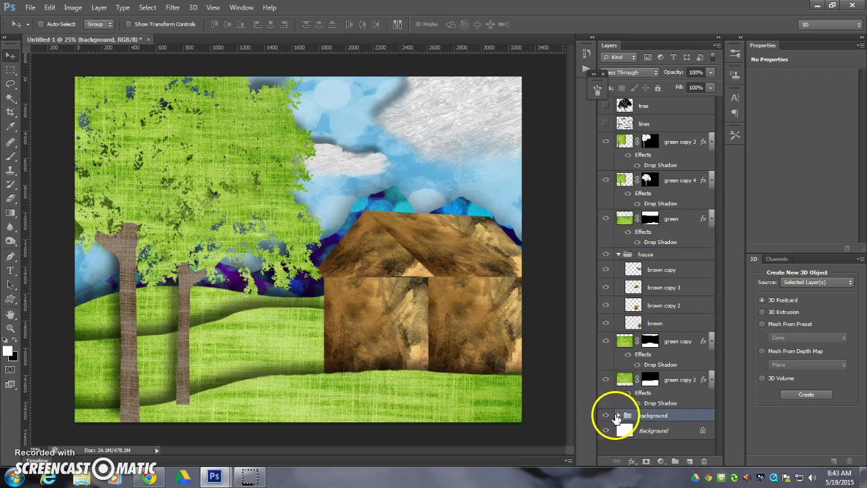
left_click(618, 415)
scroll(661, 352, "down", 3)
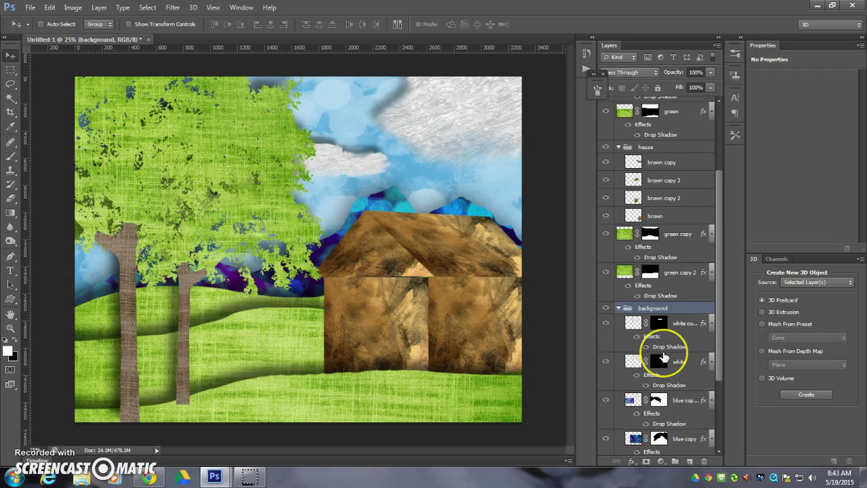